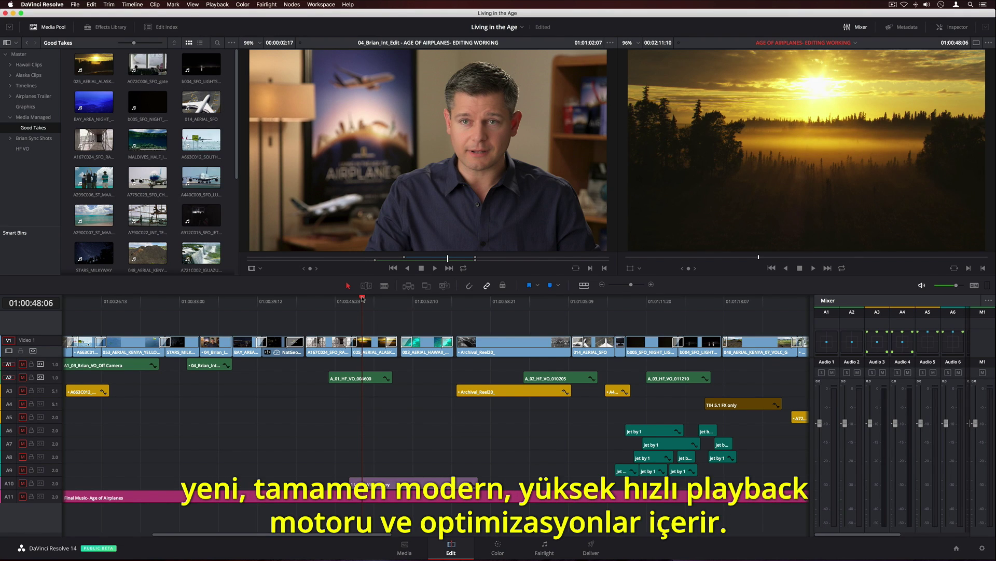
# Review the timeline, trim the 014_AERIAL_SFO cut one frame earlier, and make House Wide the live angle.
pyautogui.moveTo(362, 299); pyautogui.dragTo(630, 326)
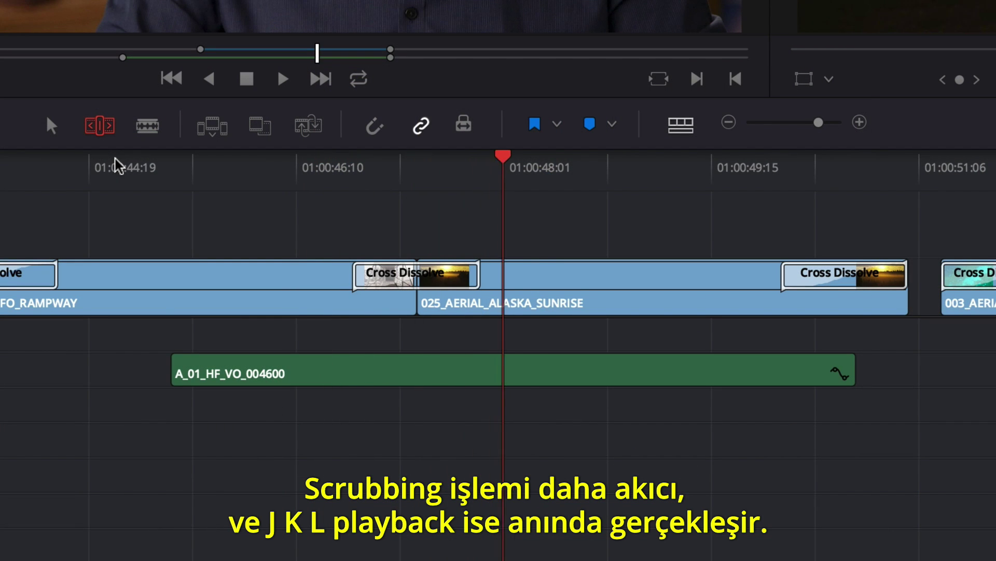
pyautogui.press('j')
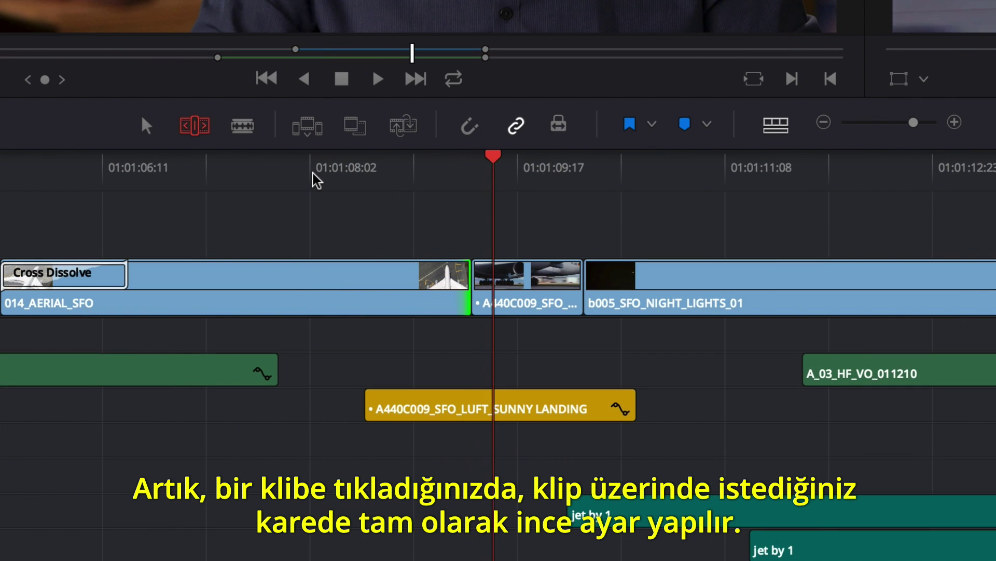
pyautogui.press('j')
pyautogui.press('l')
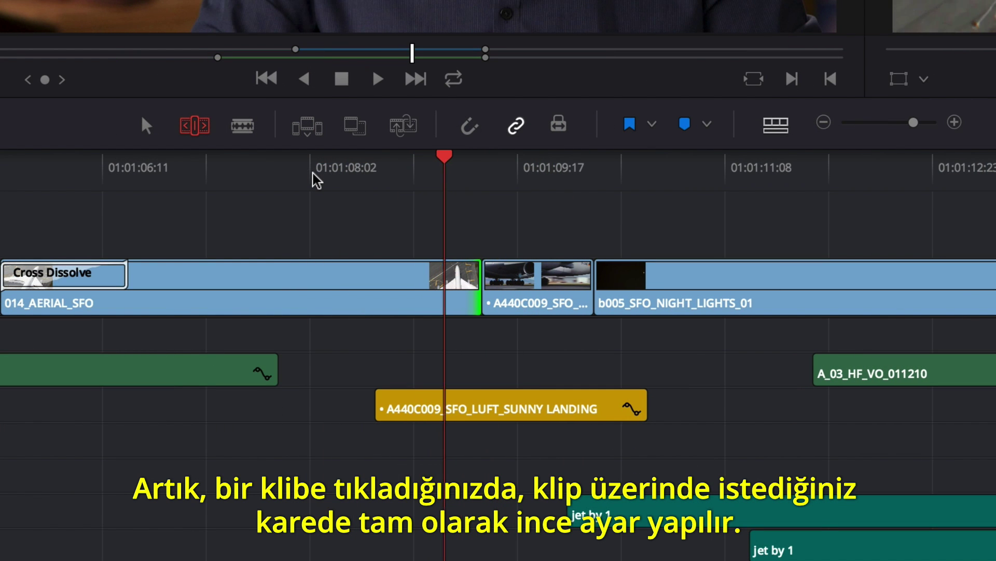
pyautogui.press(',')
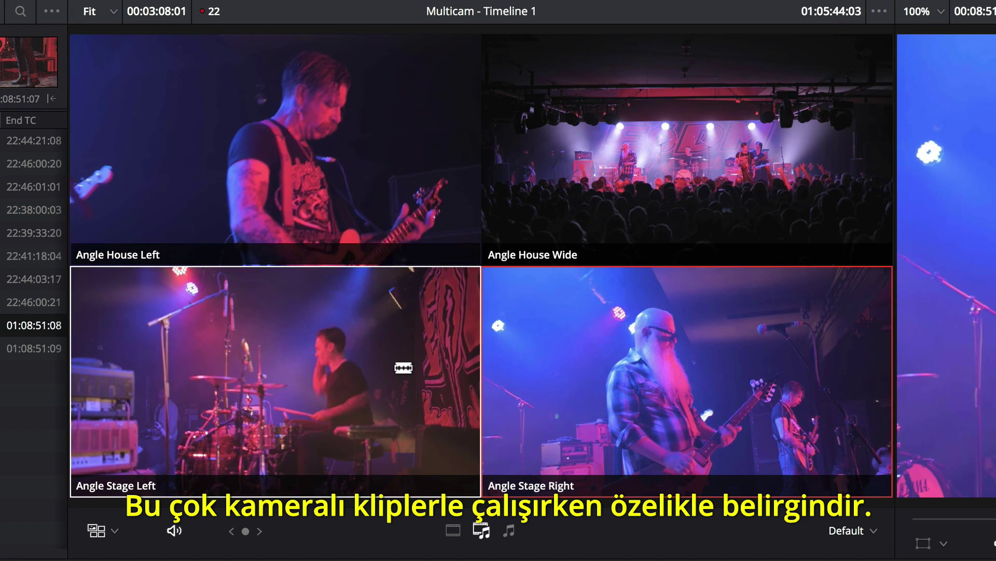
pyautogui.click(519, 207)
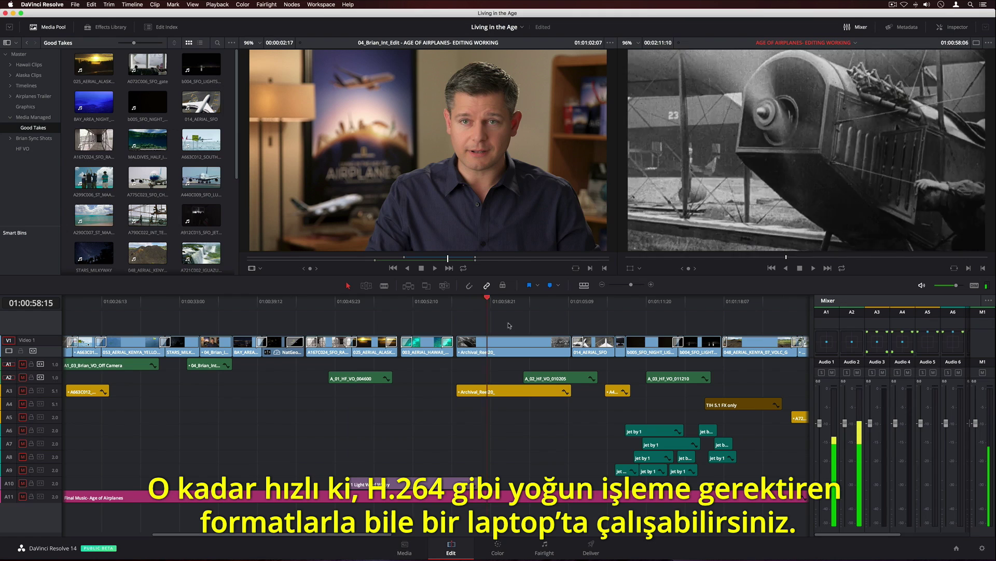
pyautogui.press('j')
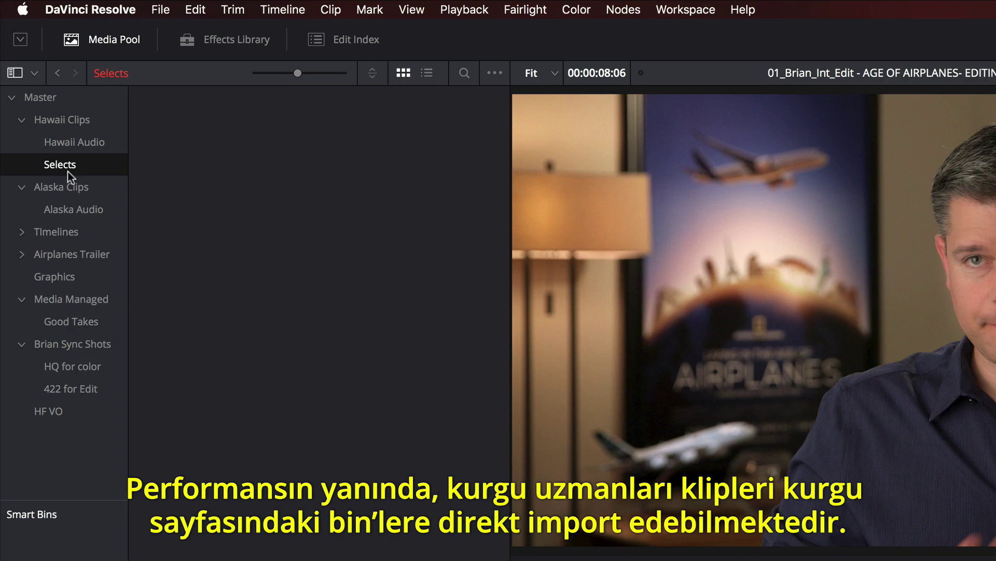
# Import the Hawaii clips into the Selects bin and load Crater into the source viewer.
pyautogui.rightClick(67, 171)
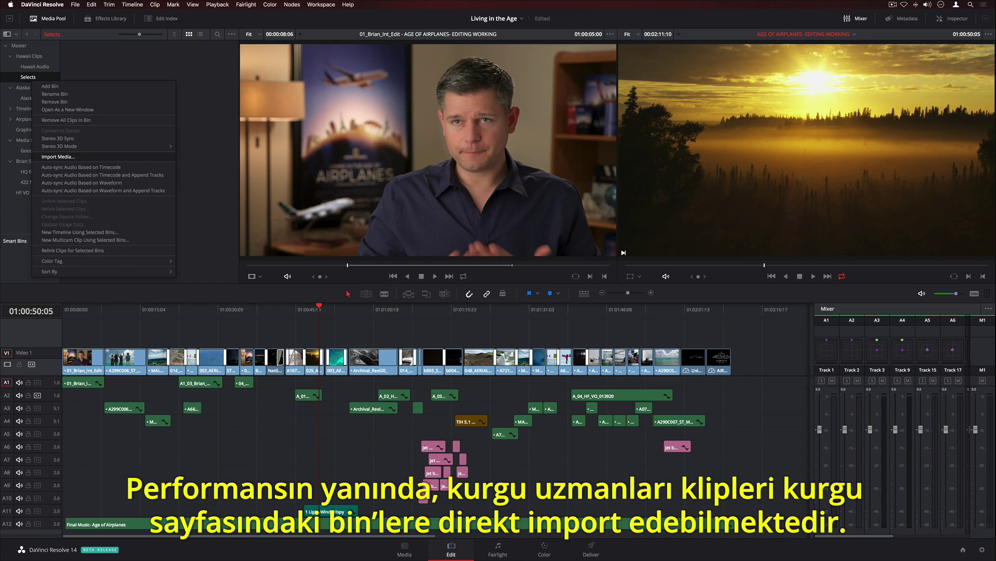
pyautogui.click(208, 338)
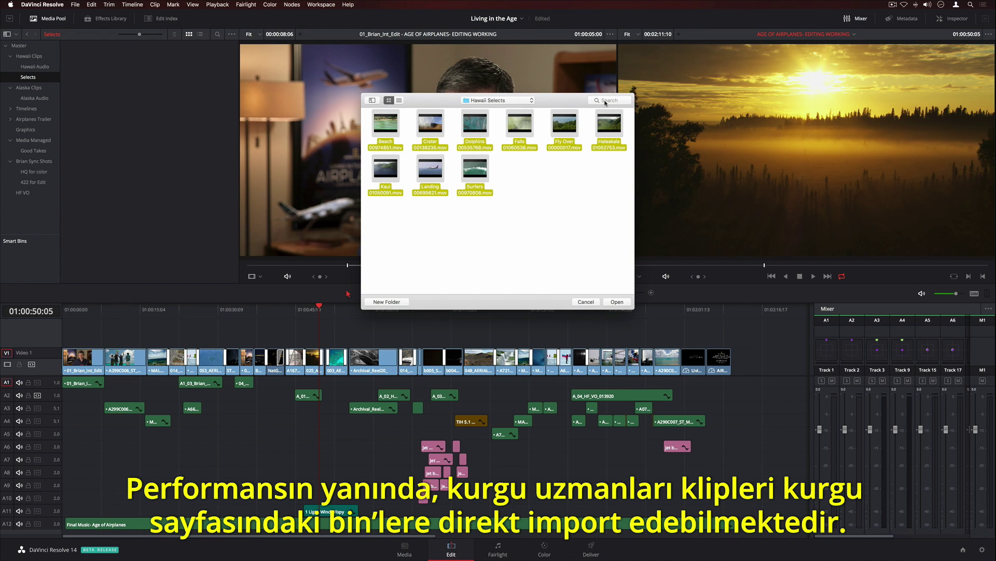
pyautogui.click(617, 301)
pyautogui.click(93, 137)
# Open the Selects bin as its own window with larger thumbnails and check the Workspace layout presets.
pyautogui.rightClick(76, 167)
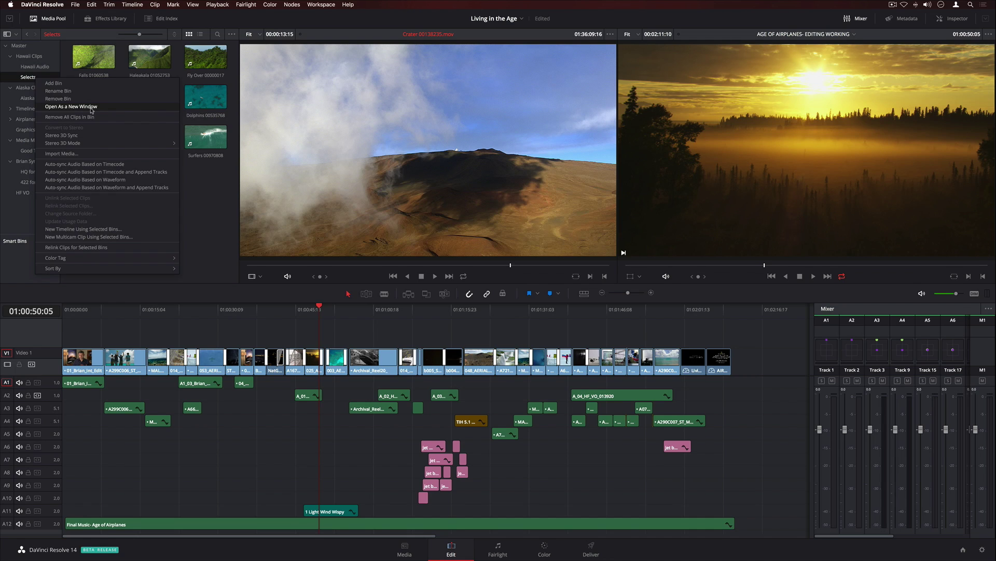
pyautogui.click(194, 232)
pyautogui.moveTo(764, 375); pyautogui.dragTo(689, 181)
pyautogui.moveTo(547, 95); pyautogui.dragTo(569, 95)
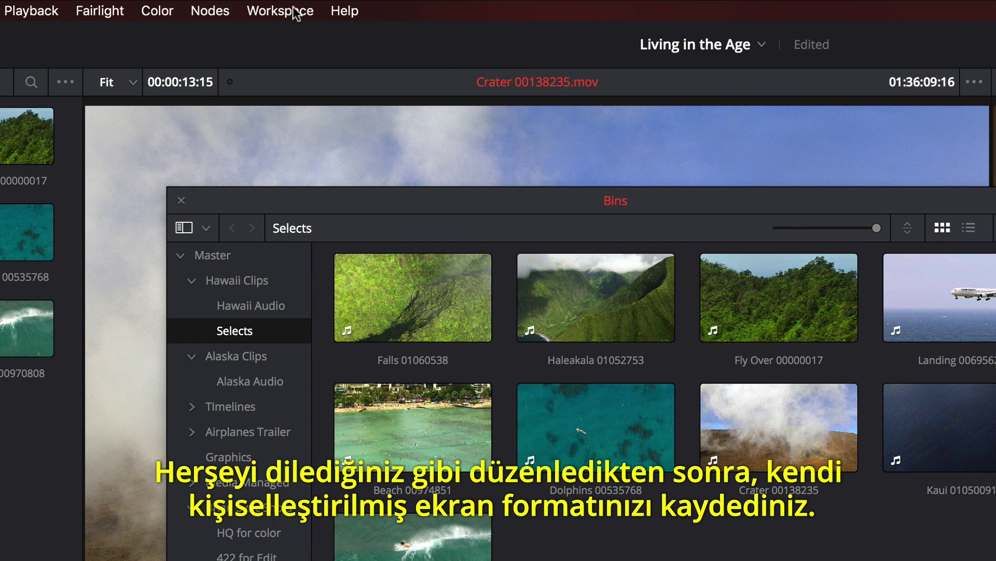
pyautogui.click(296, 13)
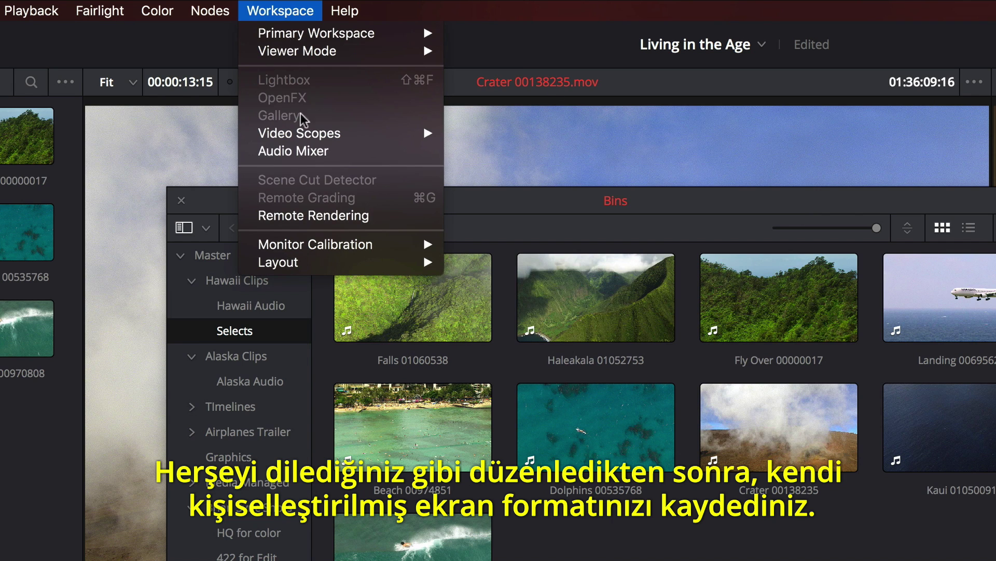
pyautogui.moveTo(404, 261)
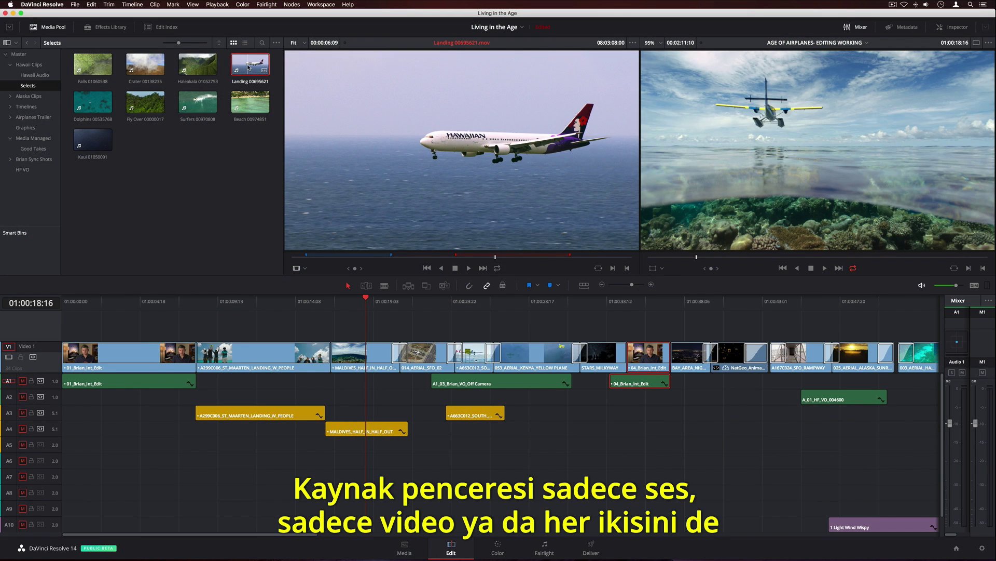
# Add the clip's video only onto a new track and enable Show Marker Overlay in the source viewer.
pyautogui.moveTo(348, 139)
pyautogui.moveTo(450, 242); pyautogui.dragTo(399, 322)
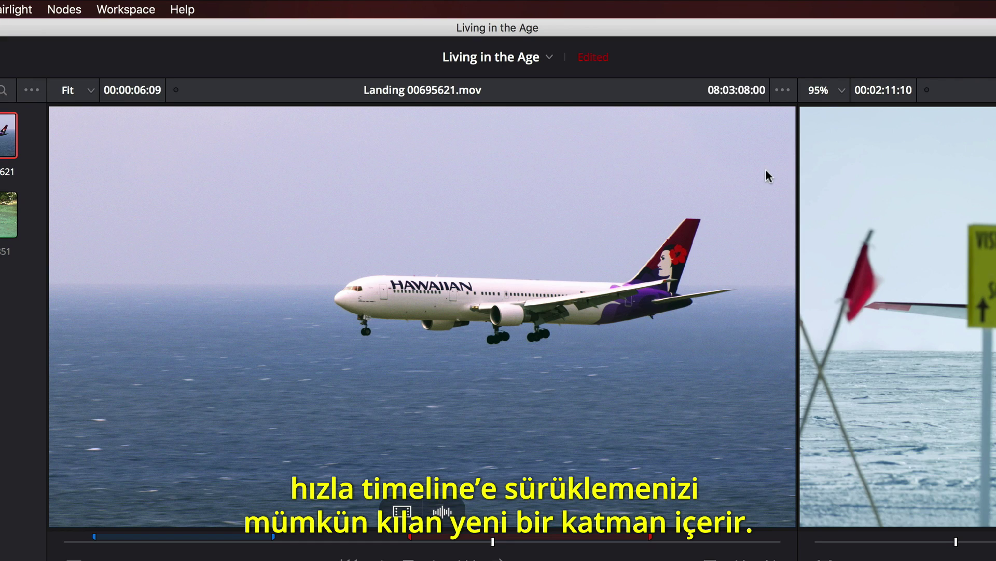
pyautogui.click(632, 43)
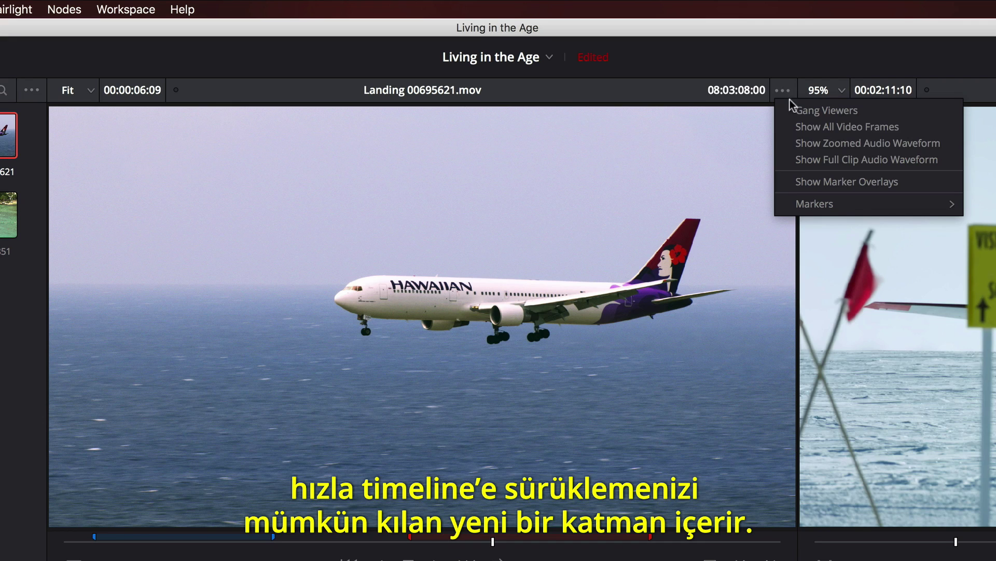
pyautogui.click(893, 181)
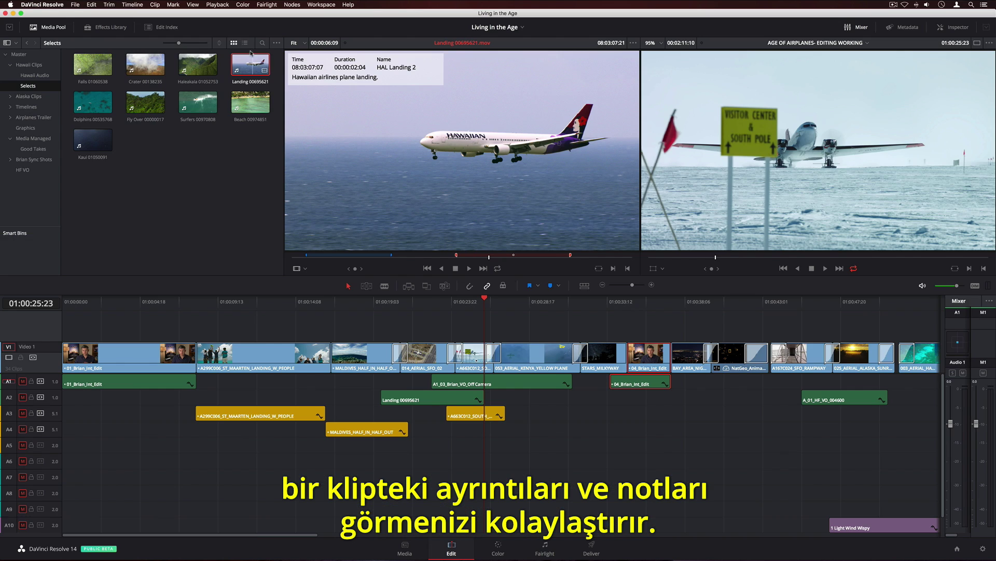
# Switch the Media Pool to list view and place the HAL Landing 2 marked section on Video 2.
pyautogui.click(245, 43)
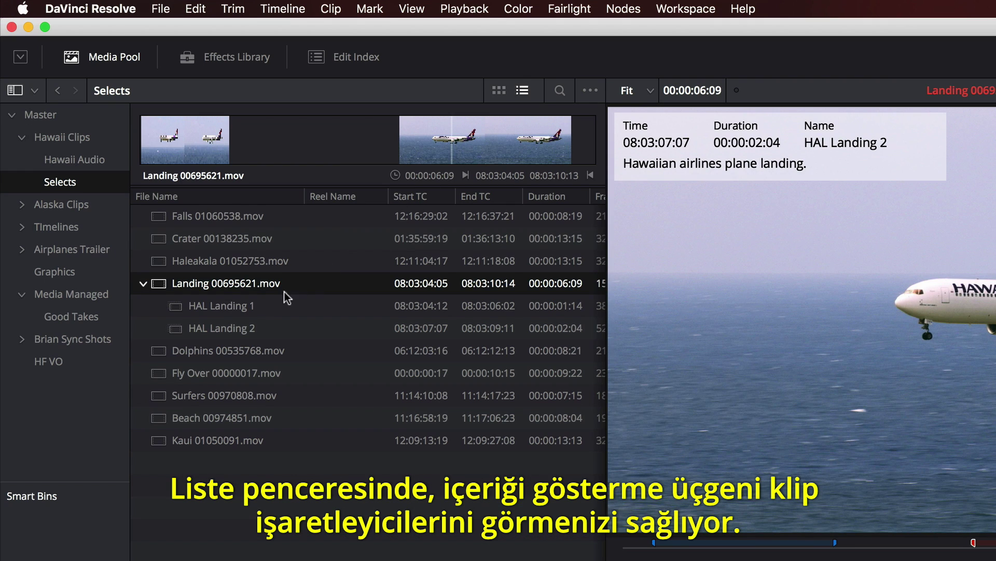
pyautogui.click(111, 146)
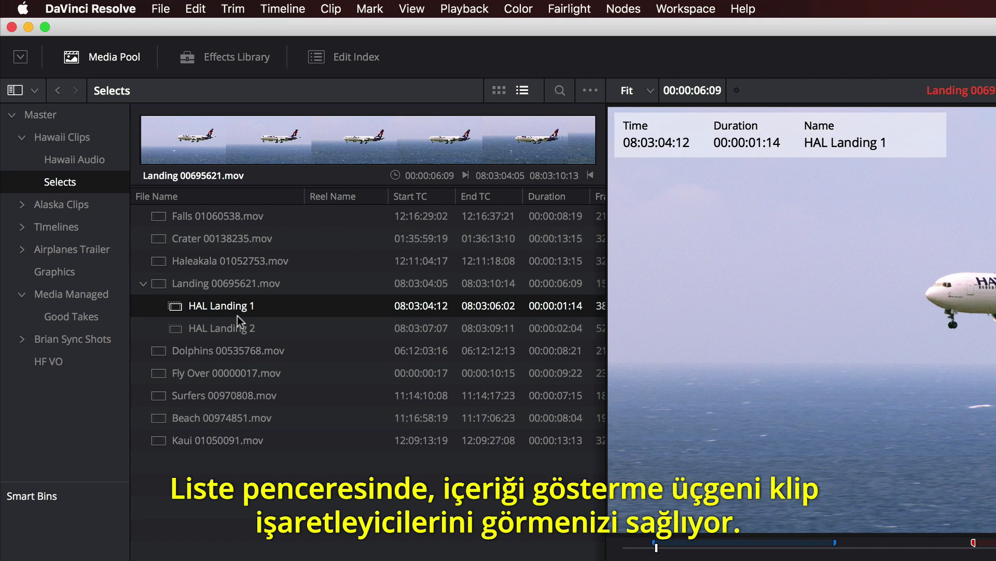
pyautogui.click(235, 328)
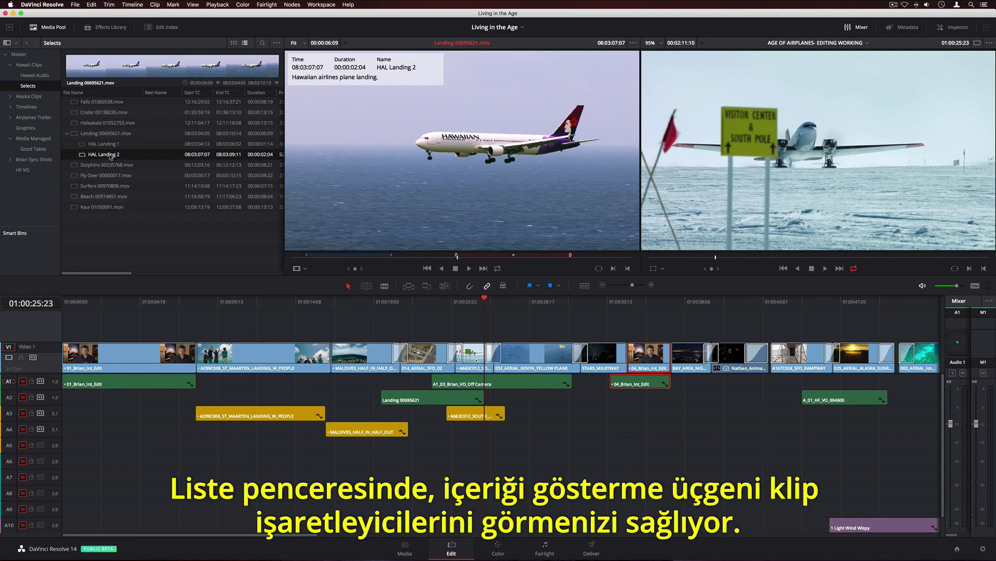
pyautogui.moveTo(110, 157); pyautogui.dragTo(370, 326)
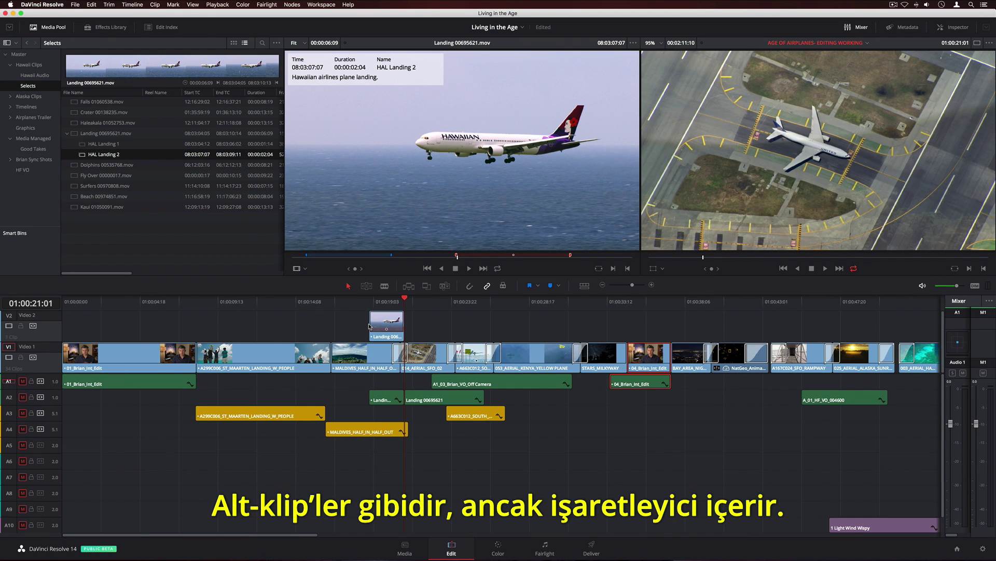
# Undo back to an earlier Added Marker using the Undo List, then show the Effects Library.
pyautogui.press('super+z')
pyautogui.click(91, 4)
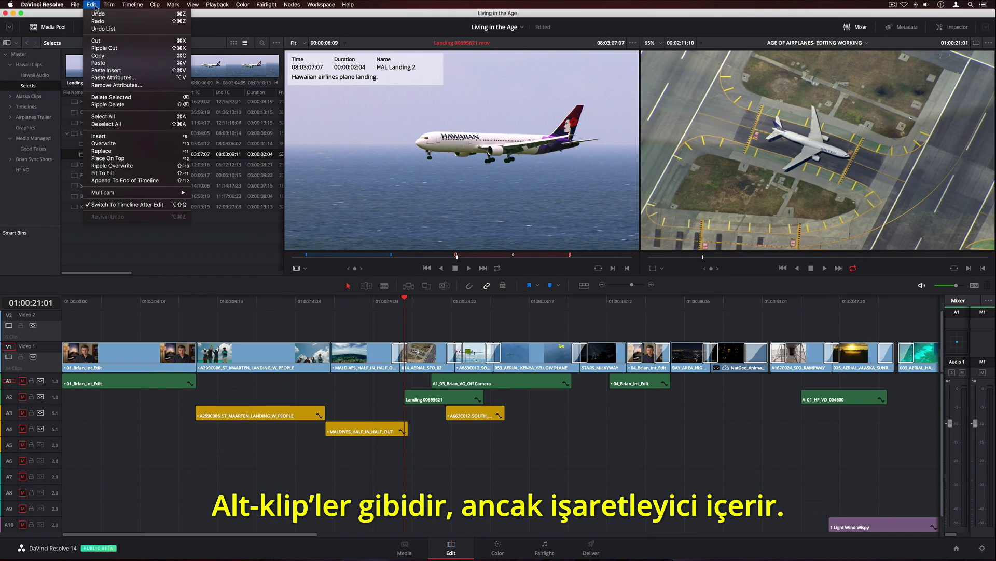
pyautogui.click(129, 28)
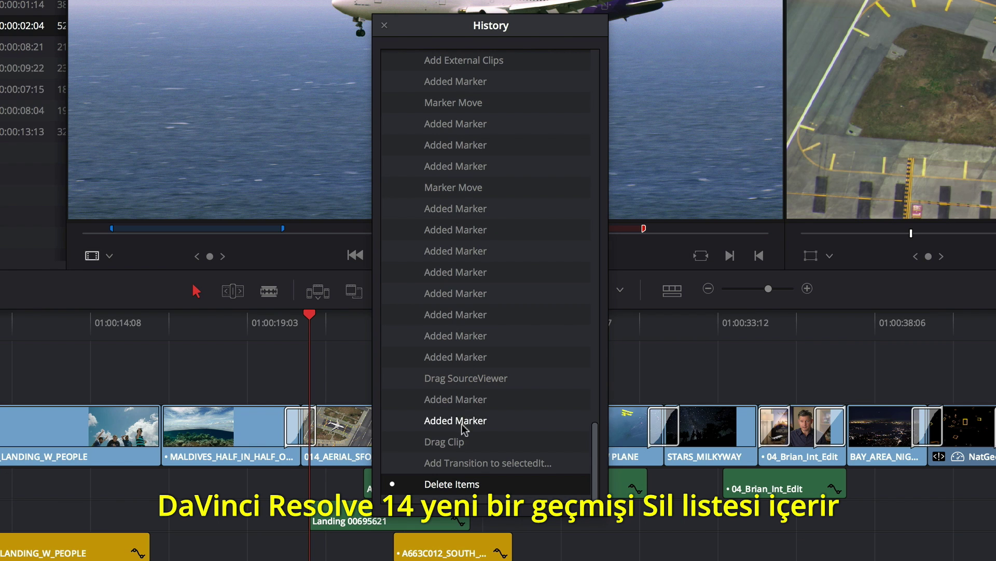
pyautogui.click(463, 441)
pyautogui.click(464, 386)
pyautogui.click(459, 292)
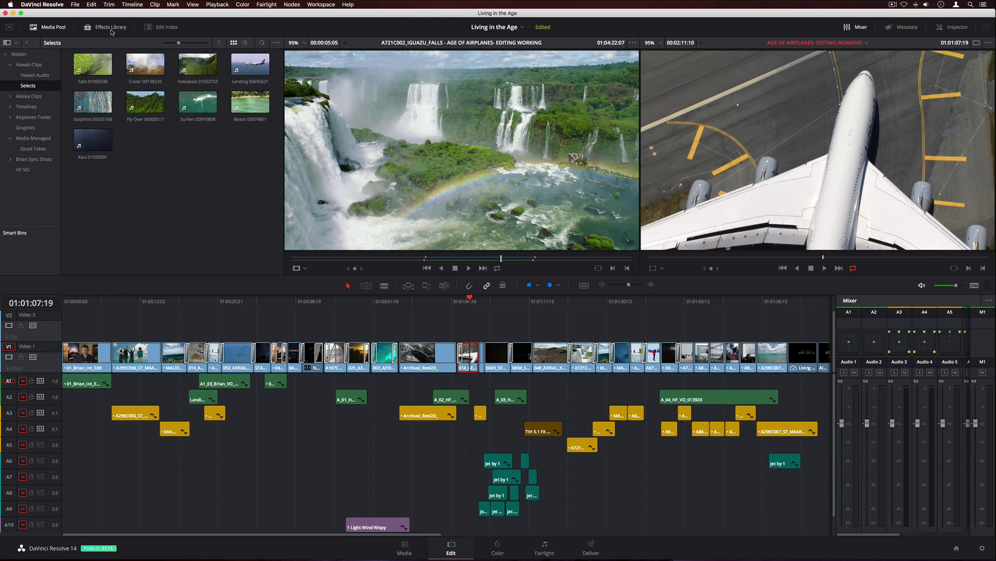
pyautogui.click(111, 28)
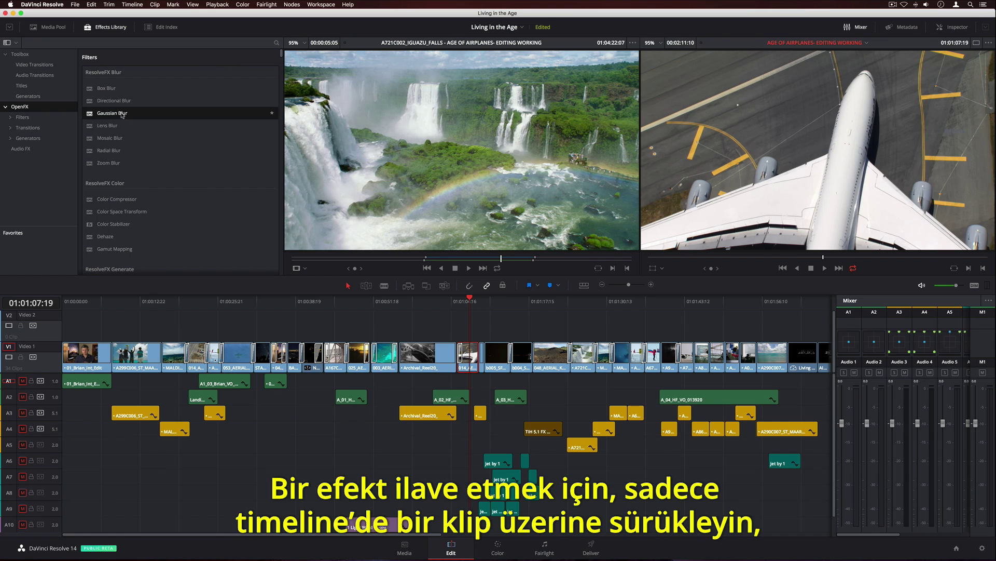
# Apply Gaussian Blur to the wing clip and raise its Horizontal Strength in the Inspector.
pyautogui.moveTo(122, 115); pyautogui.dragTo(468, 357)
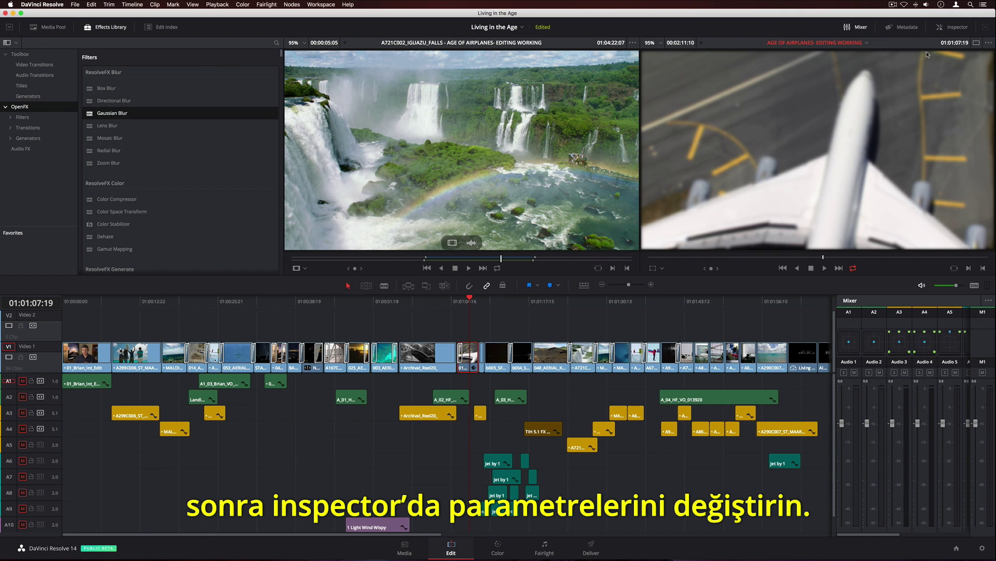
pyautogui.click(951, 27)
pyautogui.click(937, 58)
pyautogui.moveTo(925, 101); pyautogui.dragTo(934, 101)
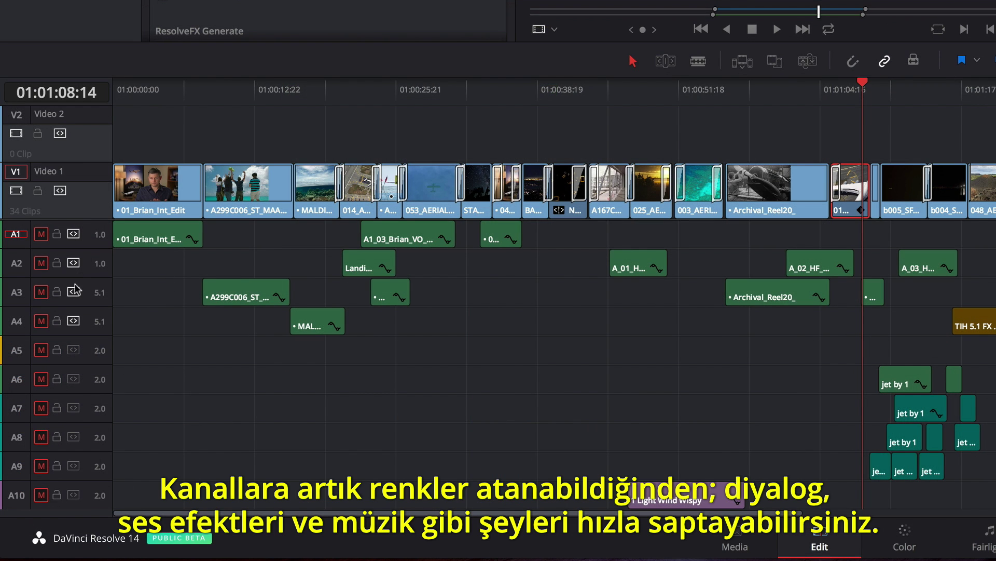
# Set track A3's colour to Apricot.
pyautogui.rightClick(18, 294)
pyautogui.moveTo(107, 417)
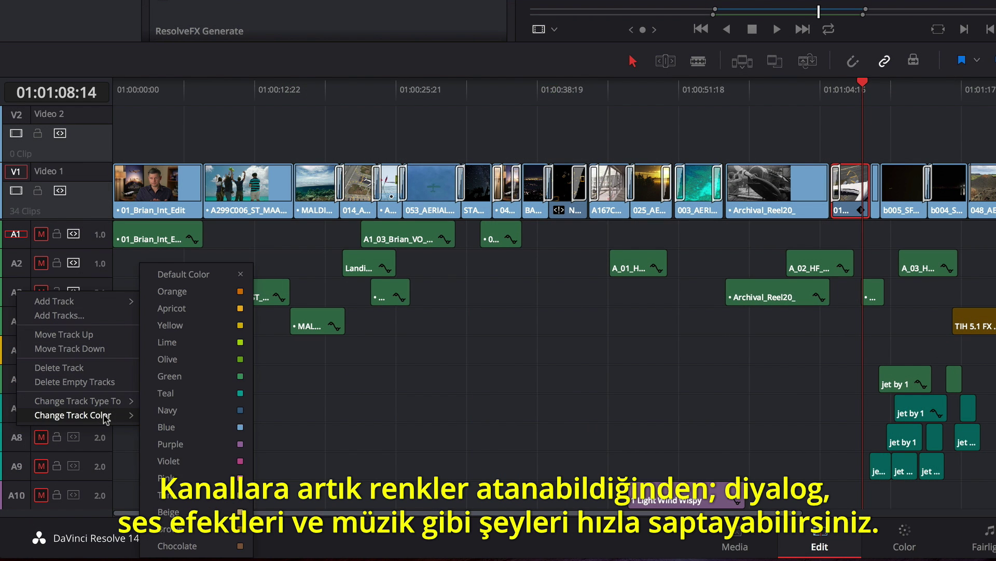
pyautogui.click(202, 312)
# Add the Falls clip's audio, keep Audio 2 at 0.0, and boost EQ Band 2 by 9 dB near 400 Hz.
pyautogui.moveTo(430, 242); pyautogui.dragTo(294, 438)
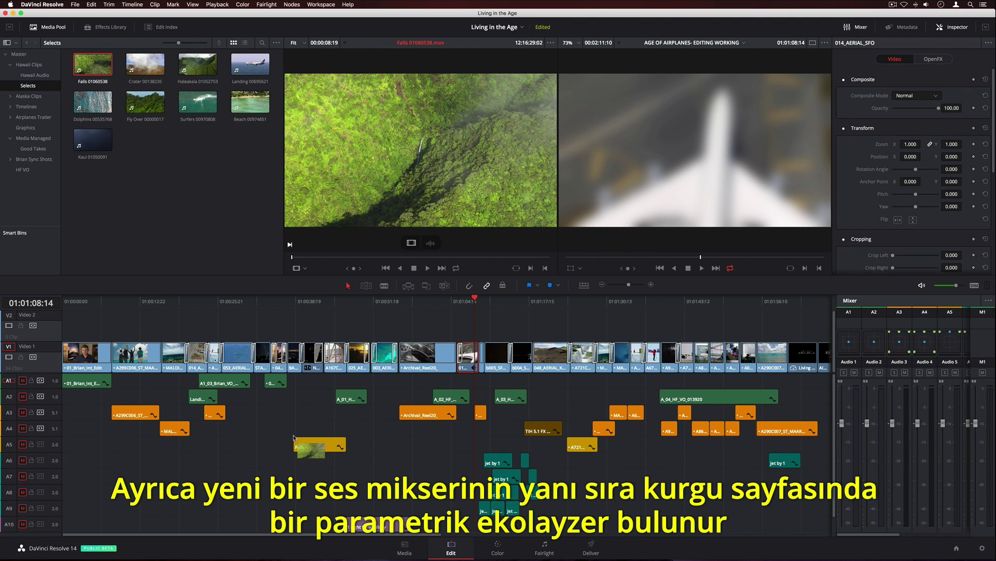
pyautogui.moveTo(866, 423); pyautogui.dragTo(867, 460)
pyautogui.moveTo(683, 388); pyautogui.dragTo(678, 321)
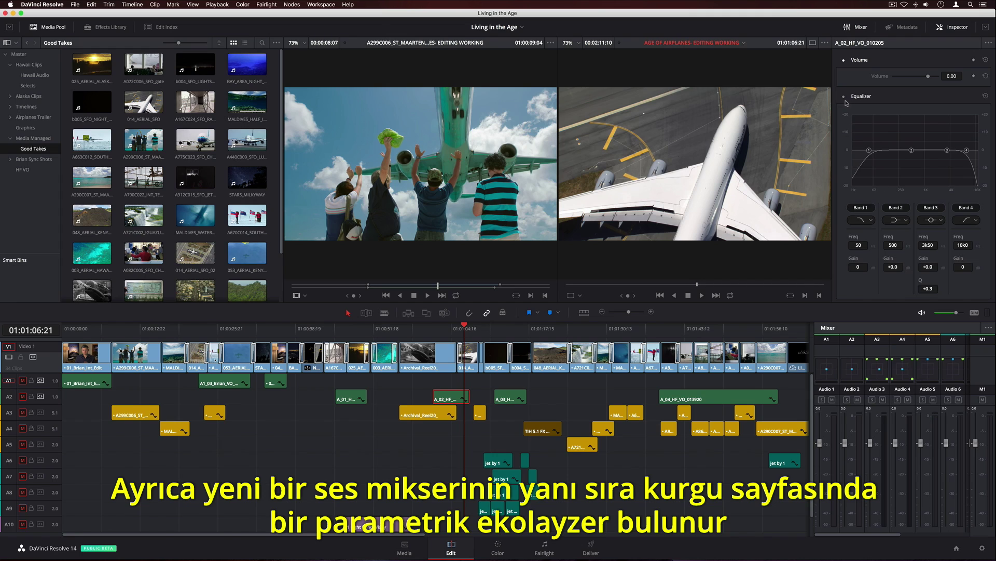
pyautogui.click(844, 96)
pyautogui.moveTo(912, 150); pyautogui.dragTo(951, 171)
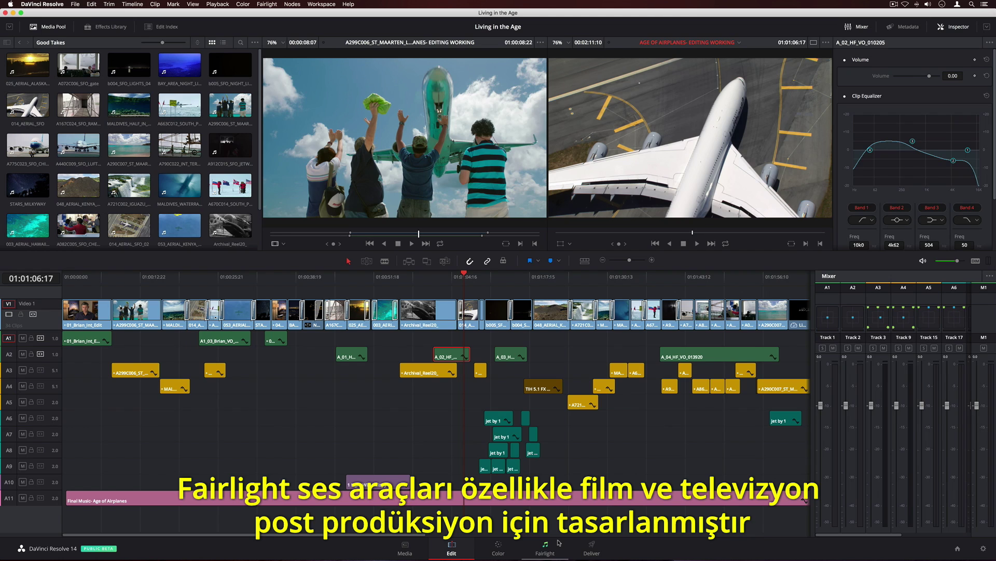
# Switch to the Fairlight page and play back the timeline's audio tracks.
pyautogui.click(558, 542)
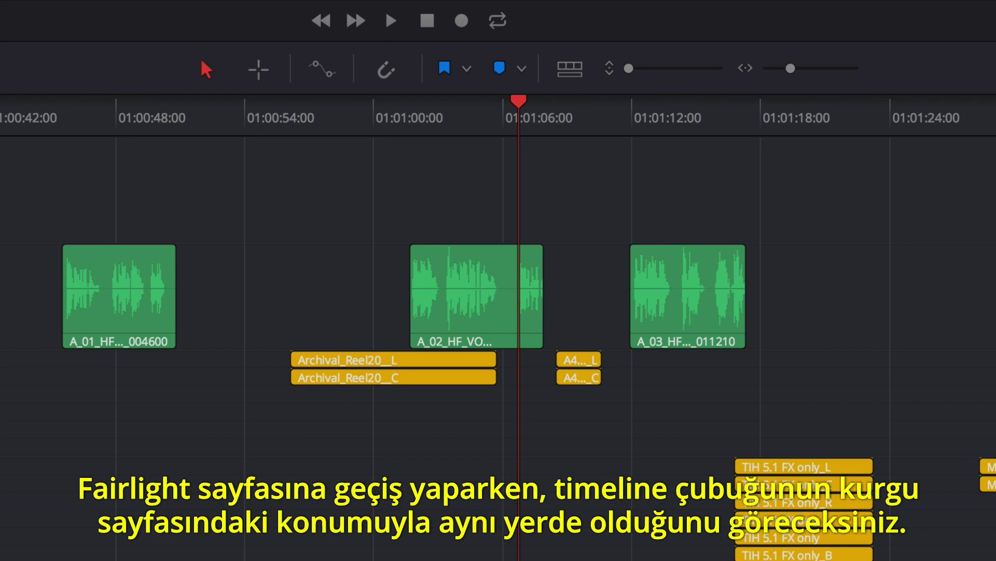
pyautogui.press('space')
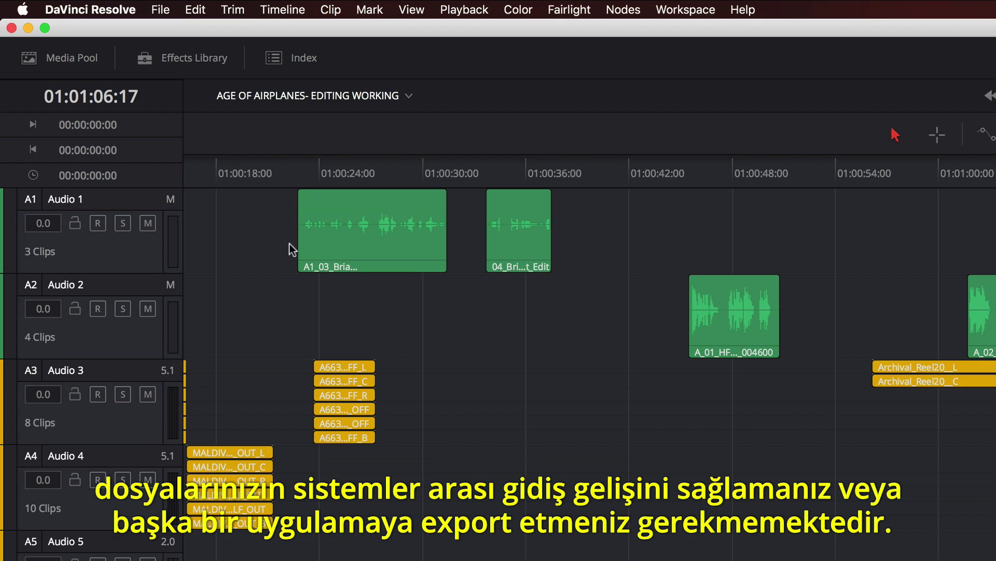
# Show timecode with subframes, make all audio tracks taller, and bring up the zoom view presets.
pyautogui.rightClick(76, 50)
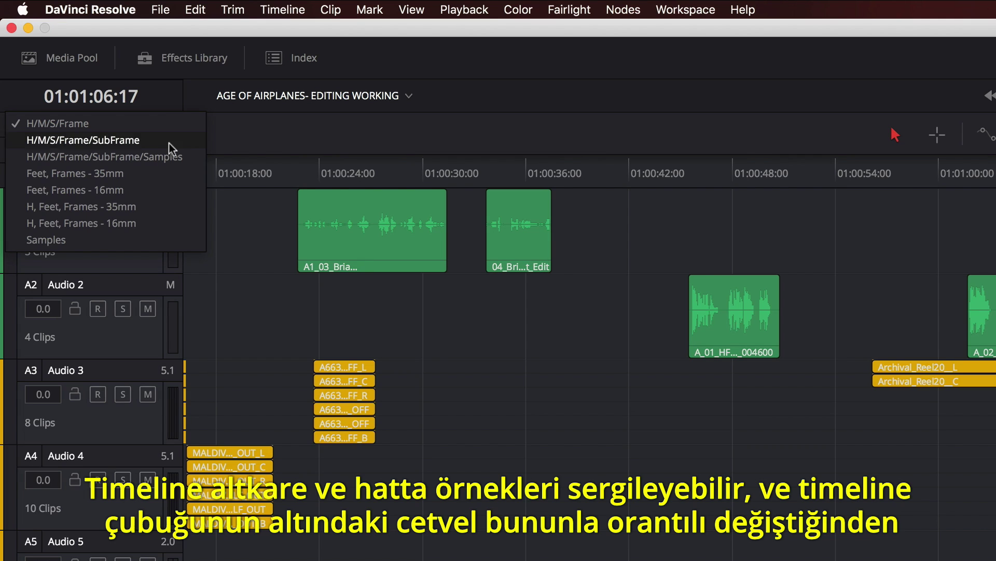
pyautogui.click(191, 156)
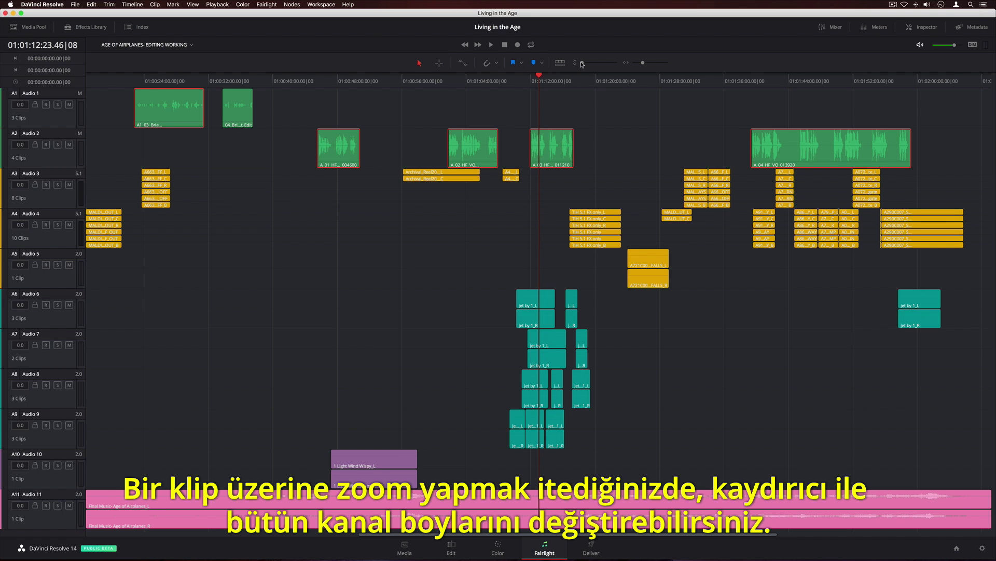
pyautogui.moveTo(582, 64); pyautogui.dragTo(601, 64)
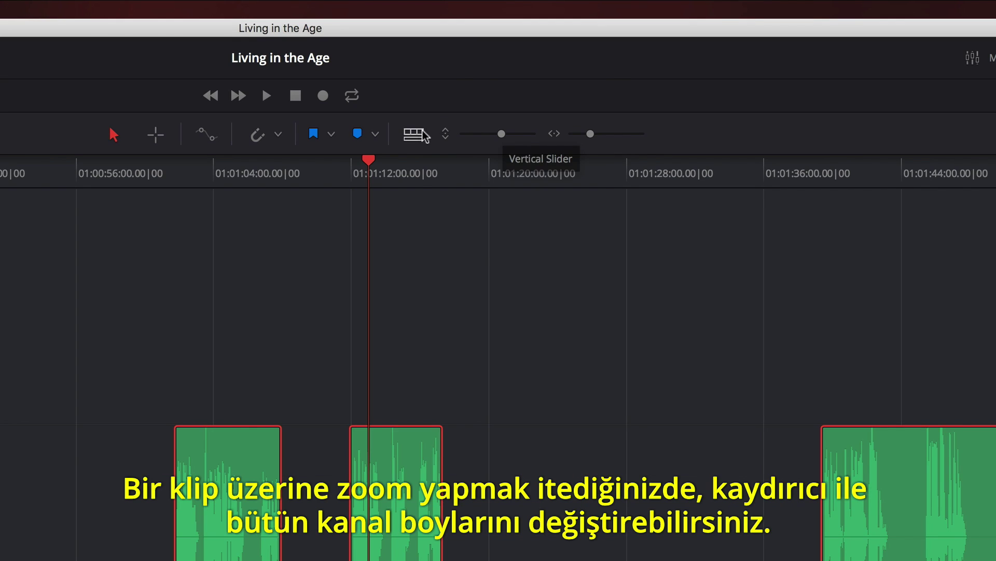
pyautogui.click(560, 63)
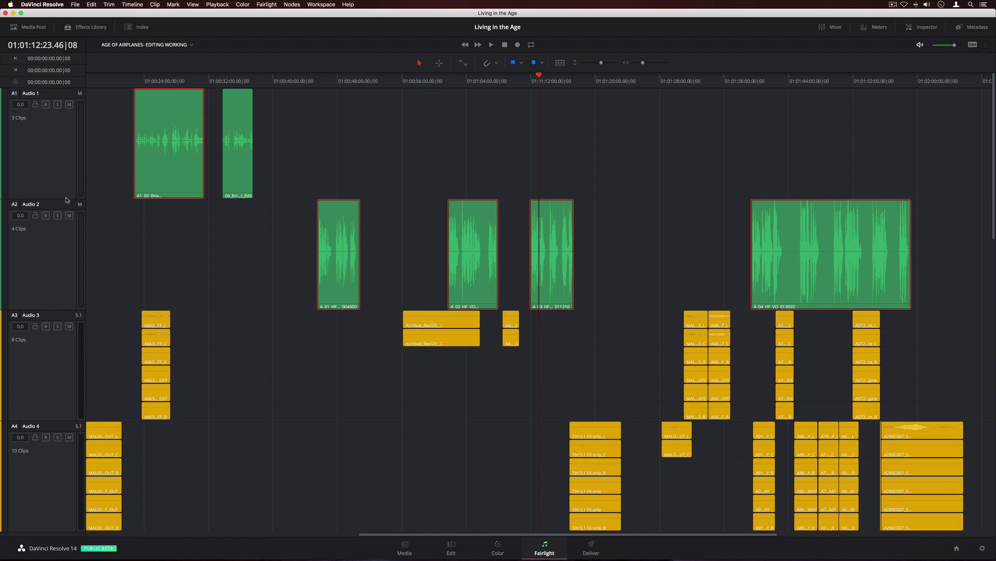
# Lock Audio 2's track height to Extra Large and keep its track colour green.
pyautogui.rightClick(57, 244)
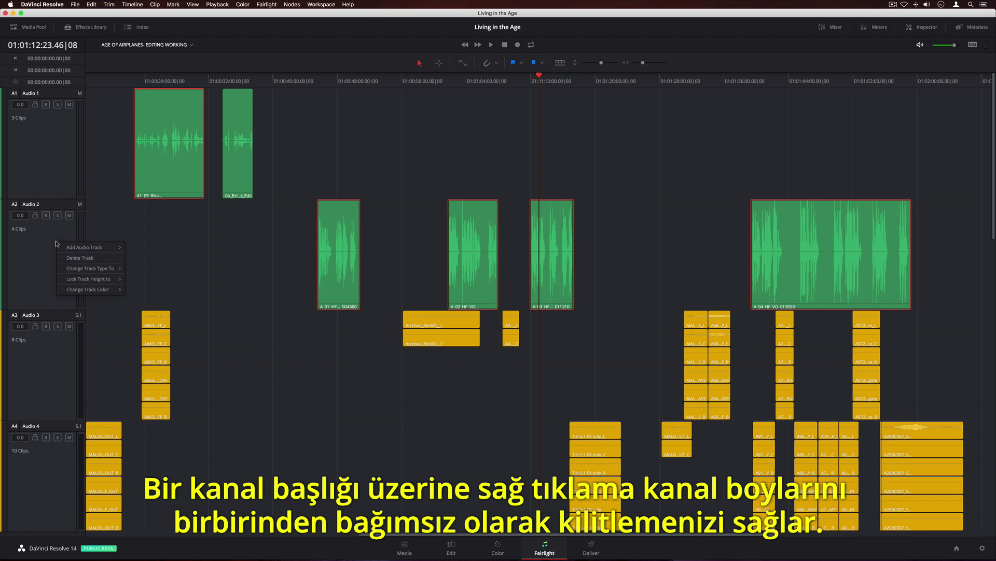
pyautogui.moveTo(96, 279)
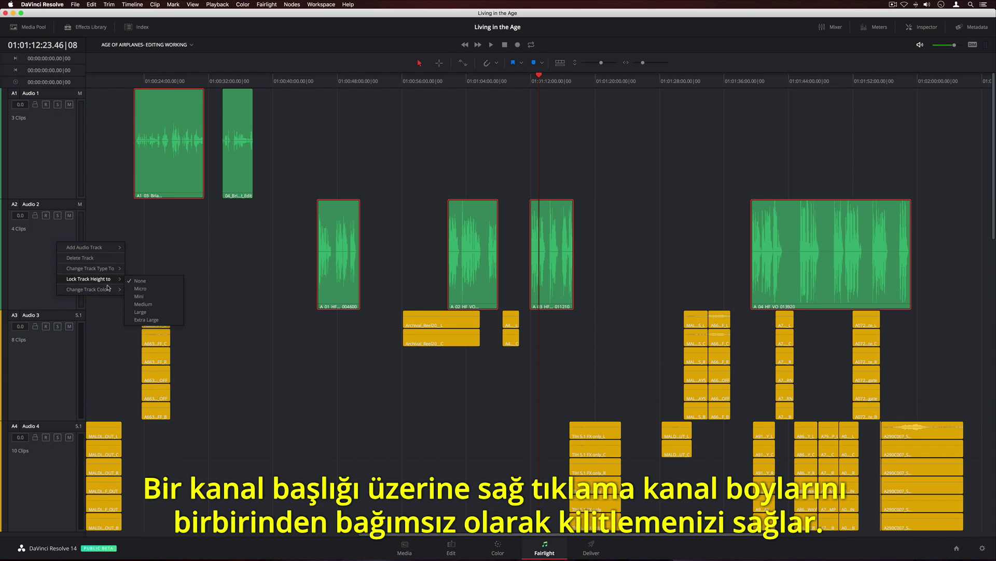
pyautogui.click(152, 320)
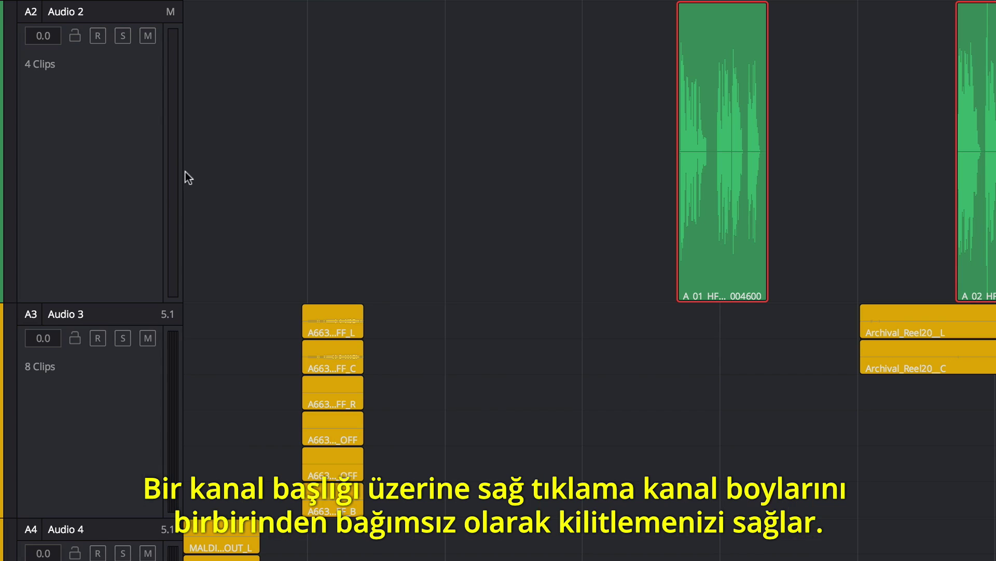
pyautogui.rightClick(57, 245)
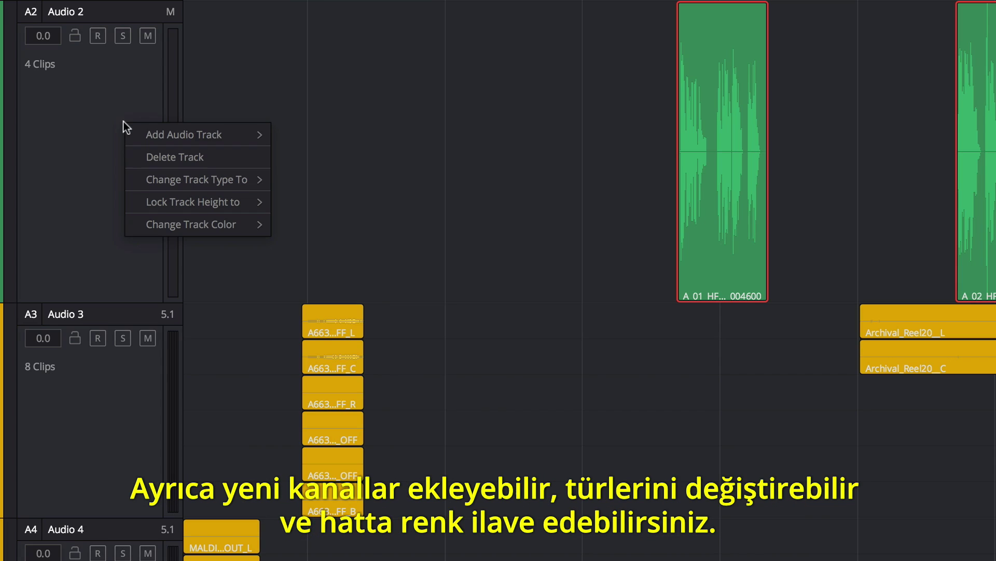
pyautogui.moveTo(81, 252)
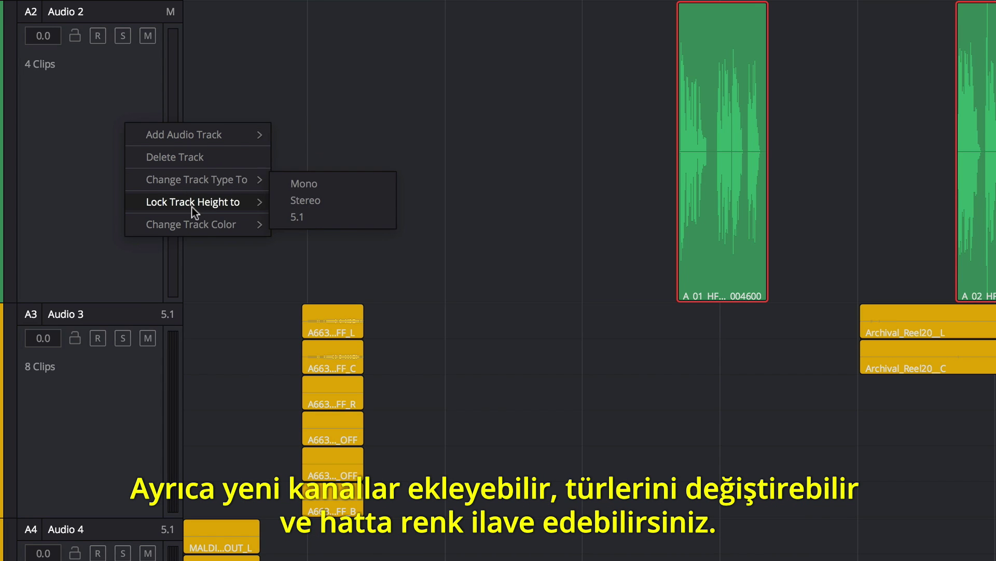
pyautogui.moveTo(201, 225)
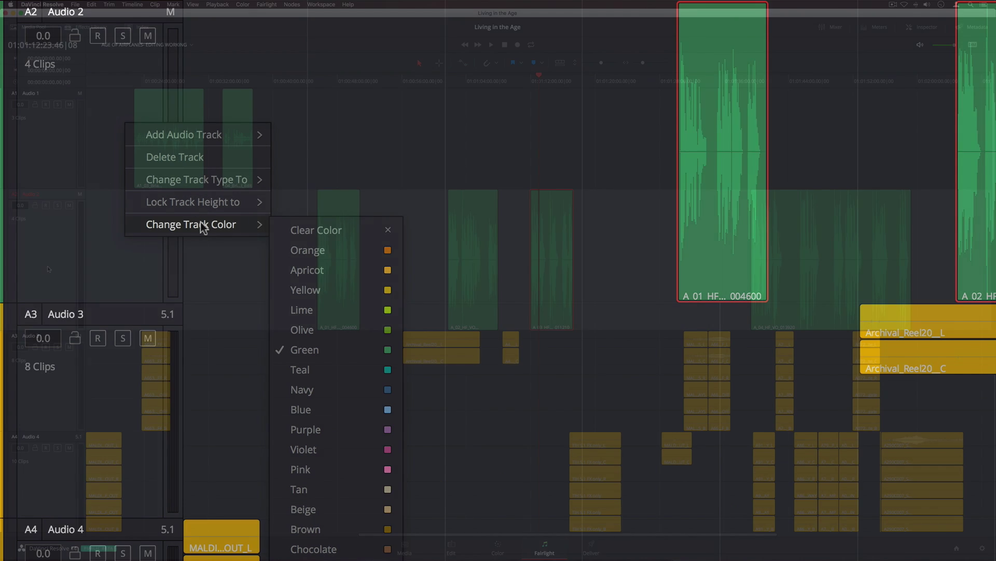
pyautogui.click(102, 172)
# Zoom the timeline to sample level and back out, shrinking tracks so all eleven fit.
pyautogui.press('super+equal')
pyautogui.press('super+equal')
pyautogui.press('super+equal')
pyautogui.press('super+equal')
pyautogui.press('super+equal')
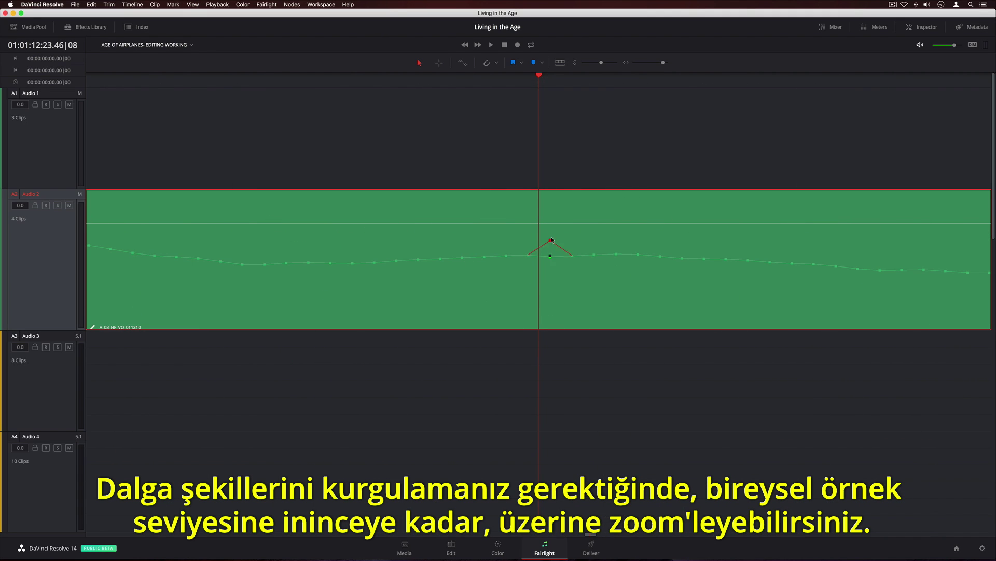
pyautogui.press('super+minus')
pyautogui.press('super+minus')
pyautogui.press('super+minus')
pyautogui.press('super+minus')
pyautogui.press('super+minus')
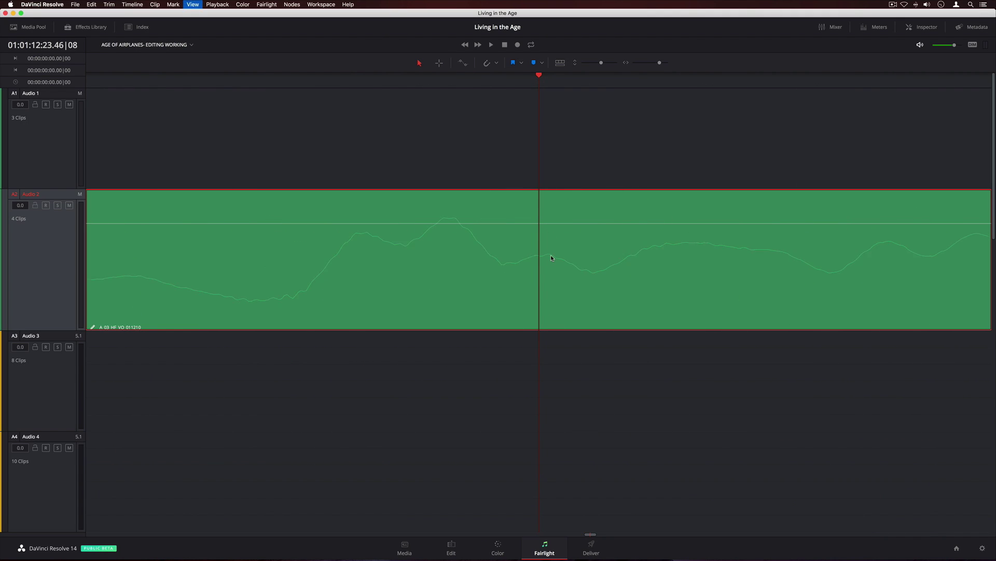
pyautogui.press('shift+super+minus')
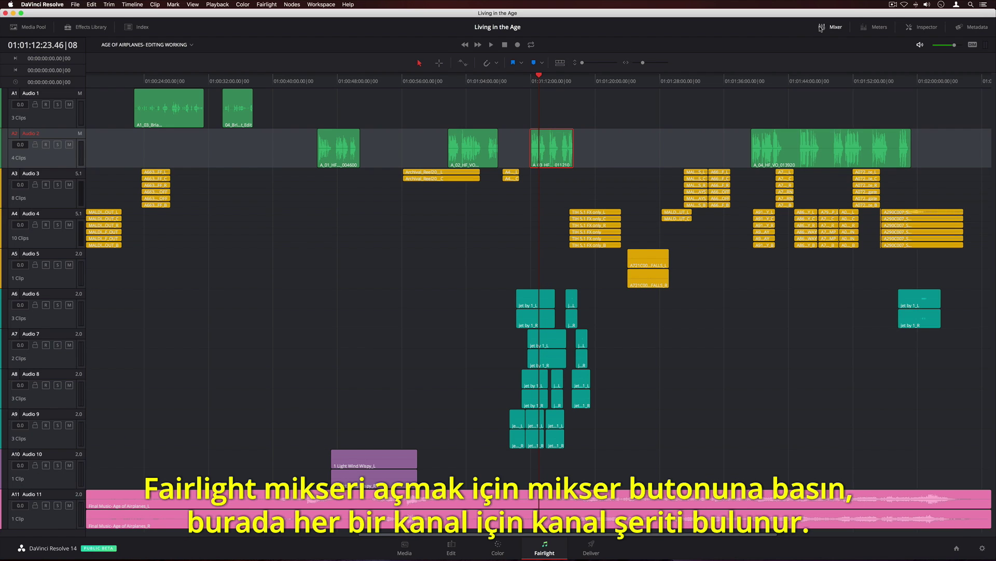
# Show the Mixer and select tracks A1–A3 from their channel strips, ending on Audio 2.
pyautogui.click(821, 29)
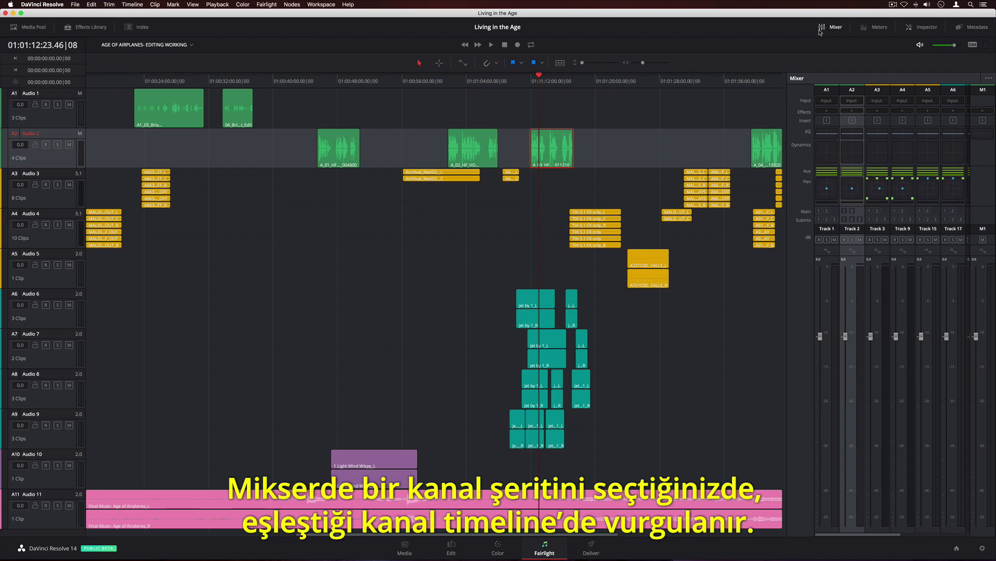
pyautogui.click(876, 312)
pyautogui.click(851, 313)
pyautogui.click(824, 311)
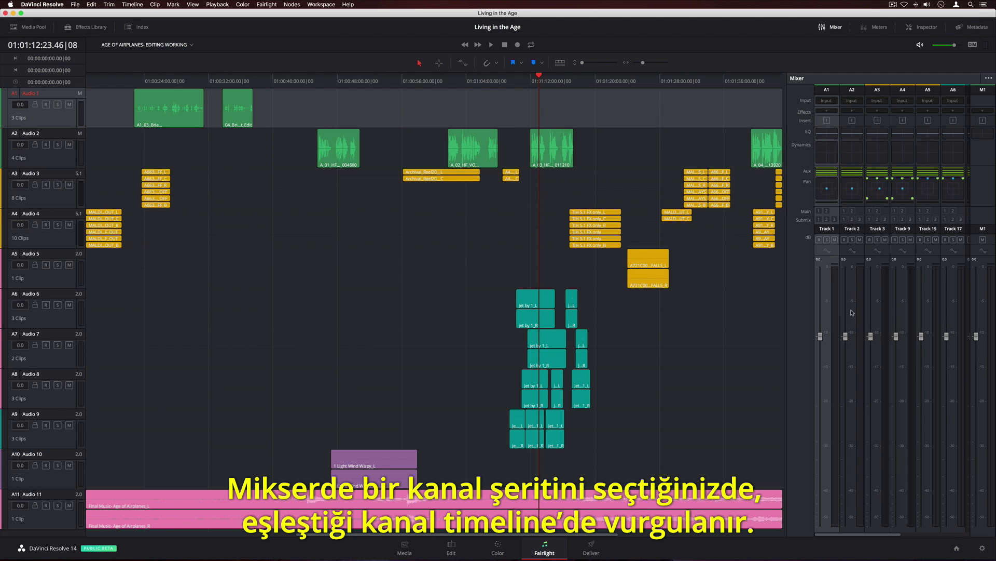
pyautogui.click(851, 312)
pyautogui.click(877, 312)
pyautogui.click(853, 313)
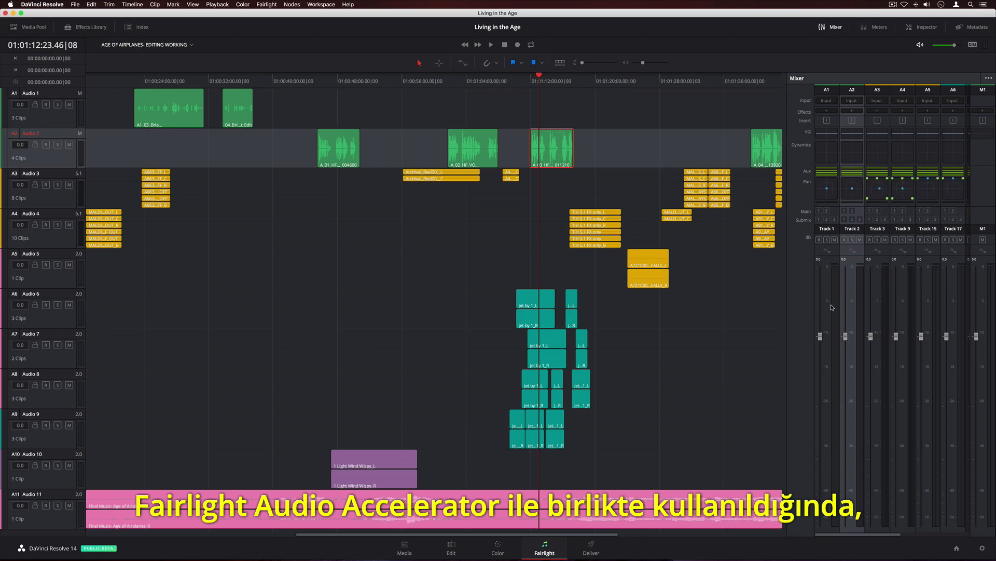
pyautogui.click(825, 310)
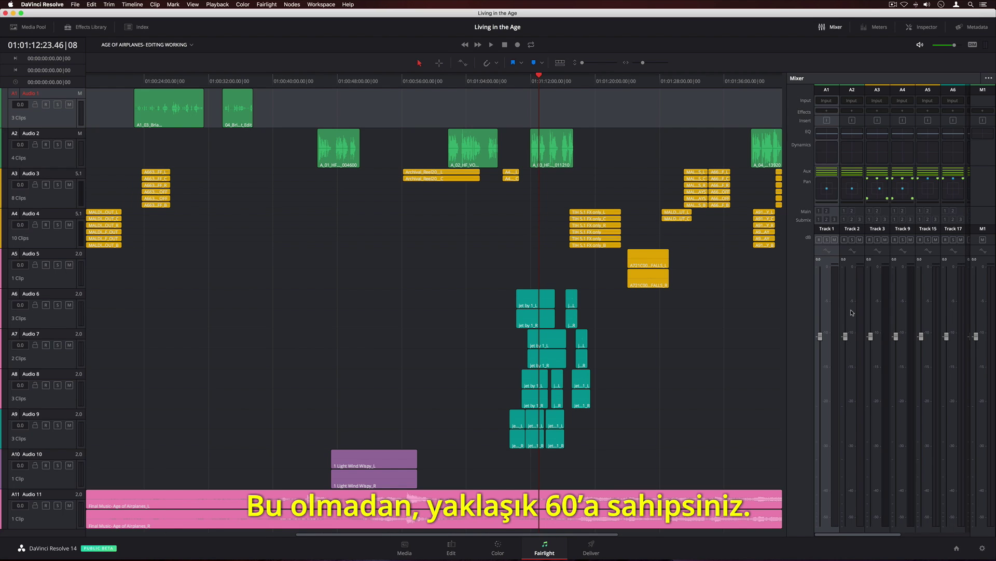
pyautogui.hotkey('shift', 'v')
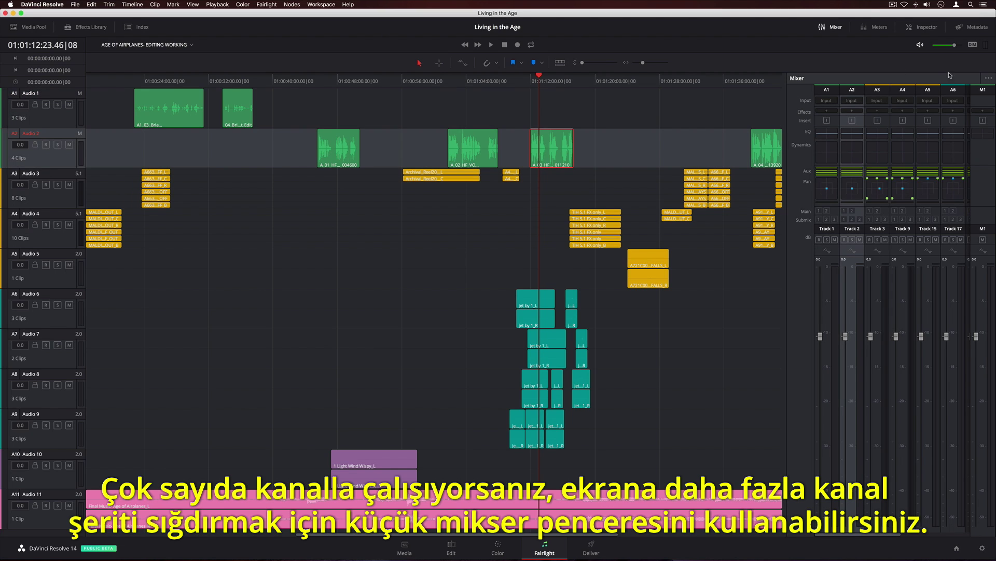
pyautogui.click(987, 79)
pyautogui.click(965, 96)
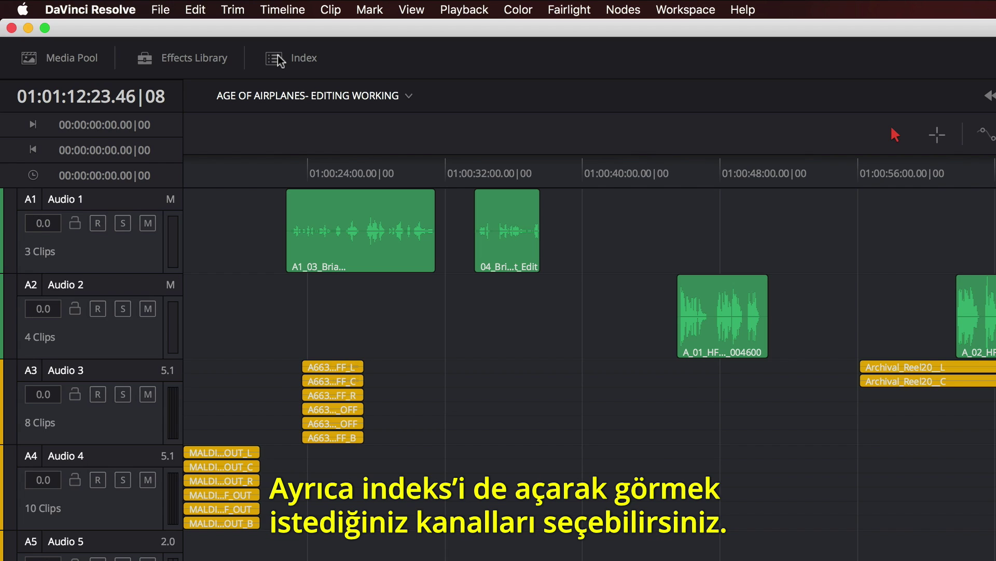
pyautogui.click(278, 55)
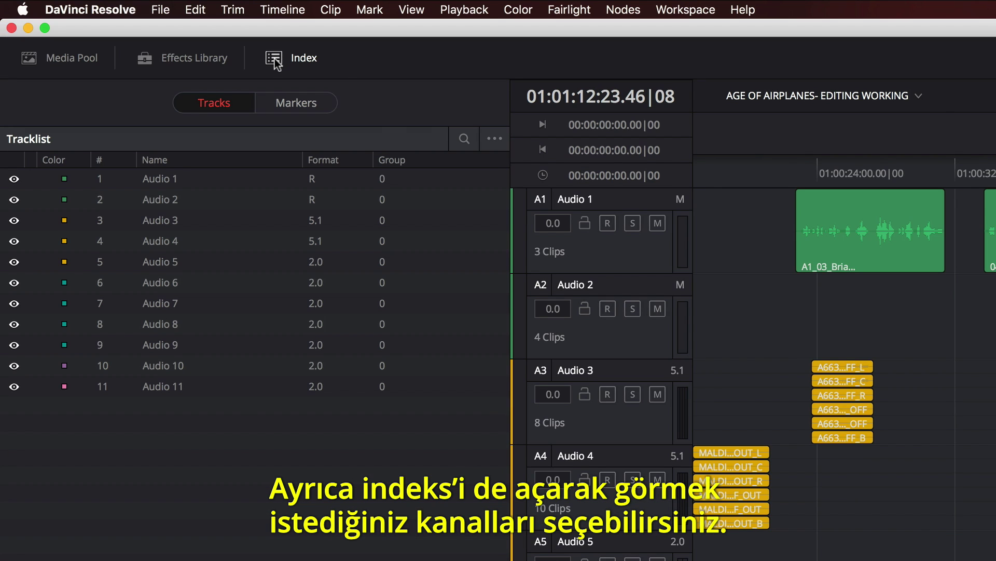
pyautogui.click(14, 199)
pyautogui.click(14, 220)
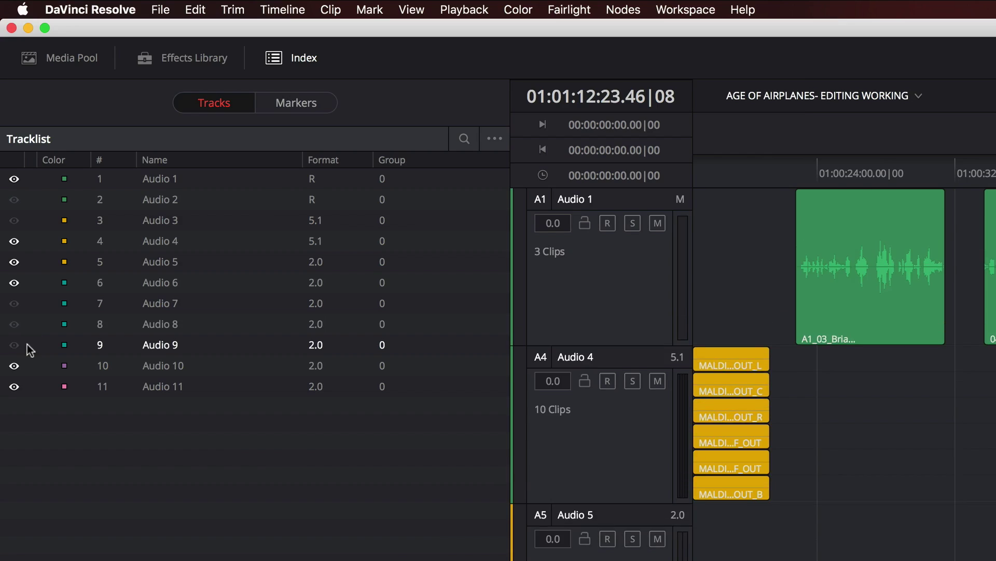
pyautogui.click(14, 220)
pyautogui.click(14, 199)
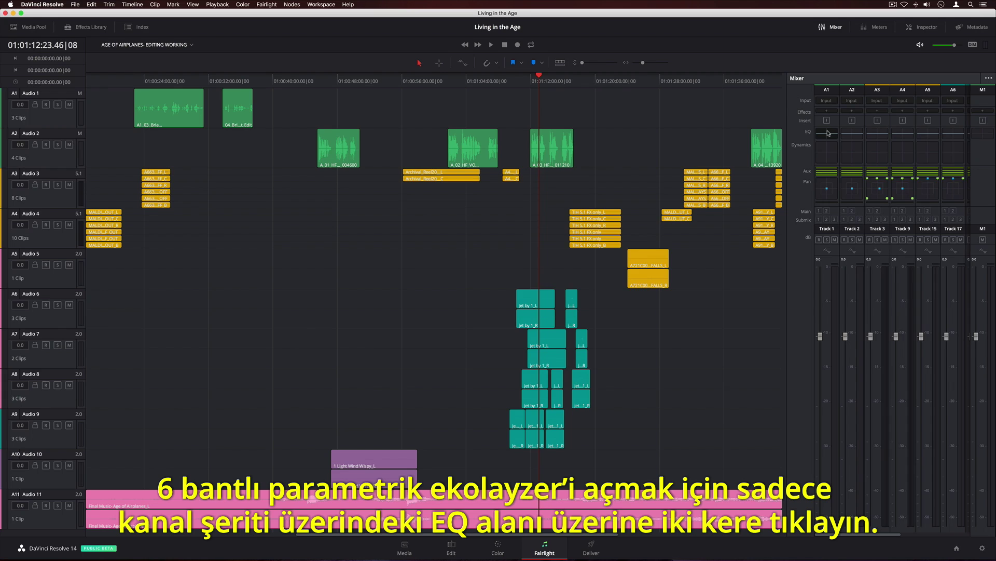
# In Track 1's equalizer, boost 199 Hz by 12.3 dB and cut 1k13 by 9.3 dB.
pyautogui.doubleClick(640, 246)
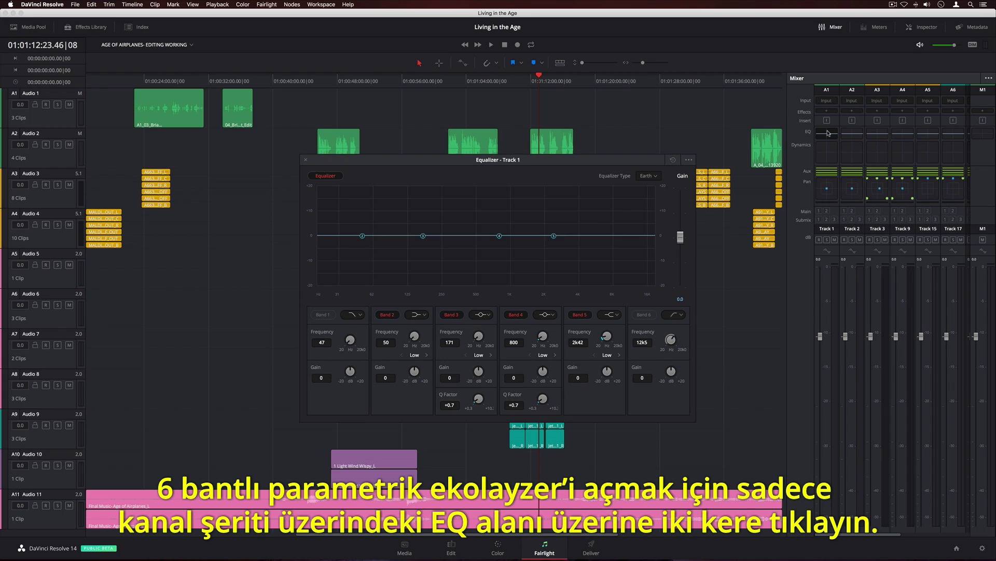
pyautogui.moveTo(423, 237); pyautogui.dragTo(430, 205)
pyautogui.moveTo(499, 235); pyautogui.dragTo(603, 220)
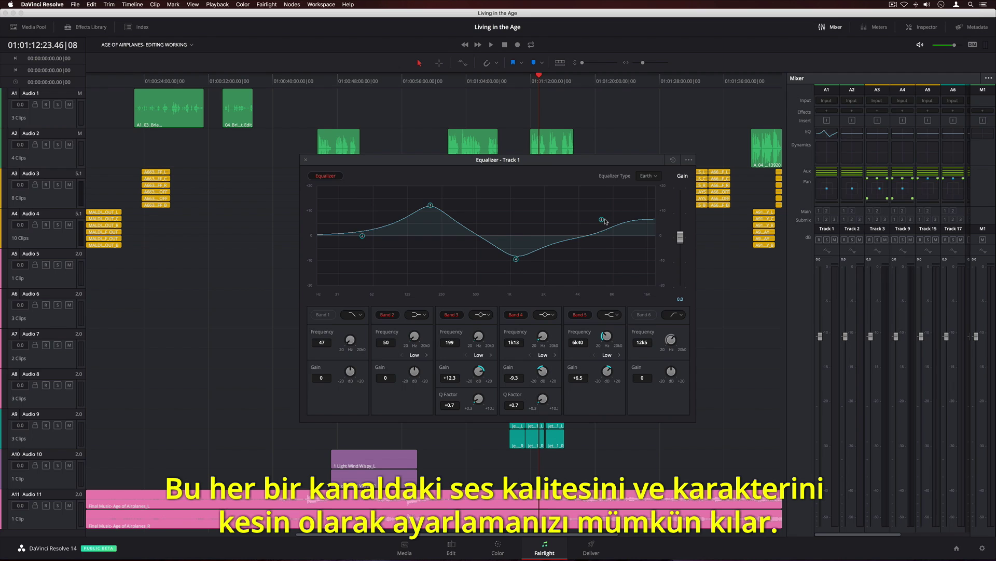
pyautogui.click(306, 160)
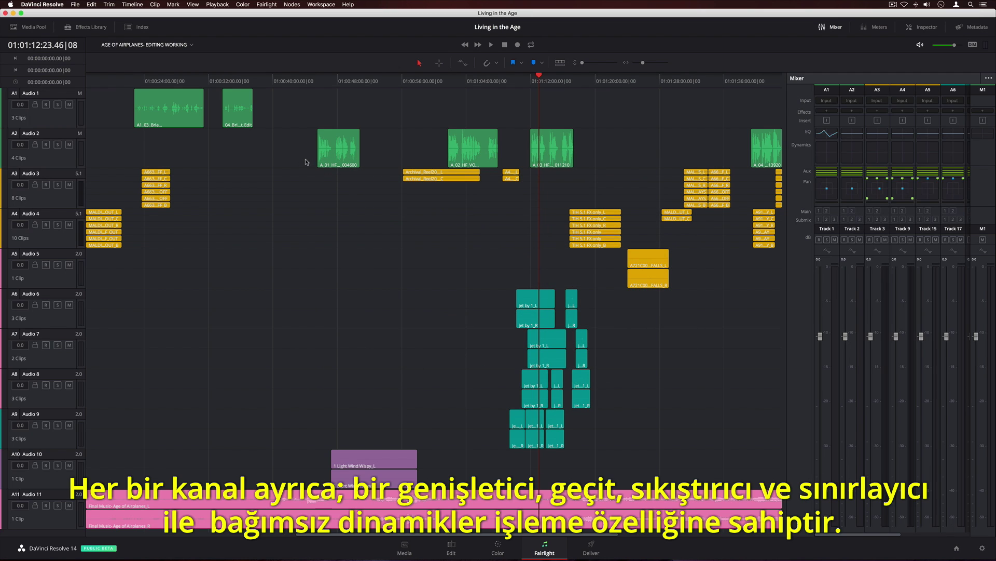
# Switch on Track 1's expander, gate, compressor and limiter in the Dynamics window.
pyautogui.doubleClick(827, 152)
pyautogui.click(377, 313)
pyautogui.click(434, 315)
pyautogui.click(513, 315)
pyautogui.click(612, 314)
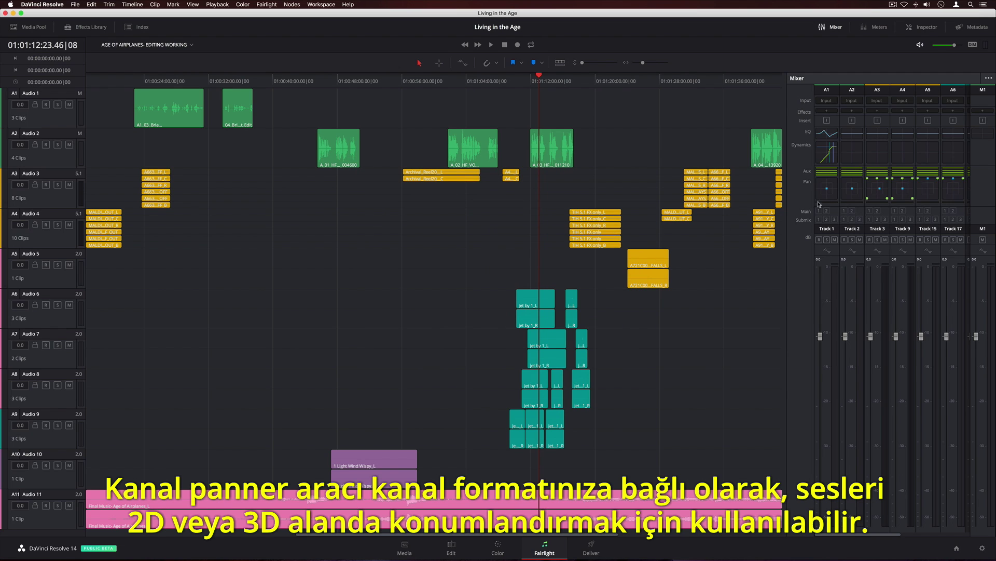
# Open Track 1's pan controls and raise divergence to 72 and rotate to 42.
pyautogui.click(826, 195)
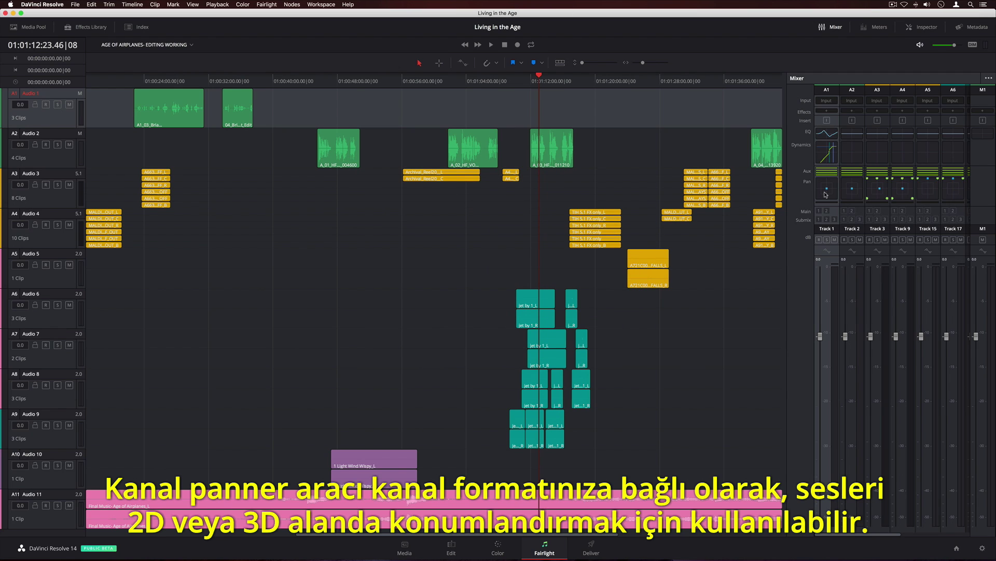
pyautogui.doubleClick(826, 195)
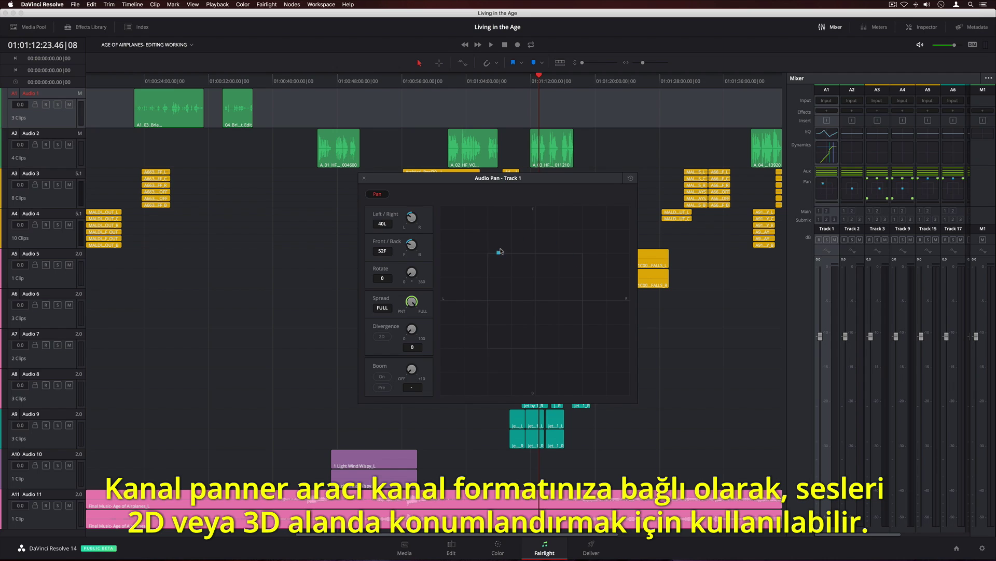
pyautogui.moveTo(403, 332); pyautogui.dragTo(424, 318)
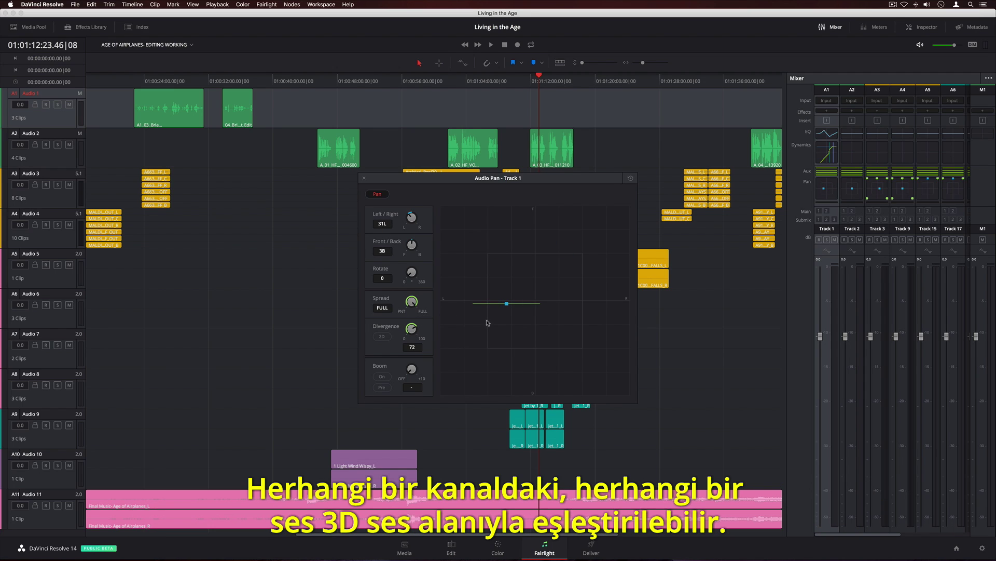
pyautogui.moveTo(412, 288); pyautogui.dragTo(449, 250)
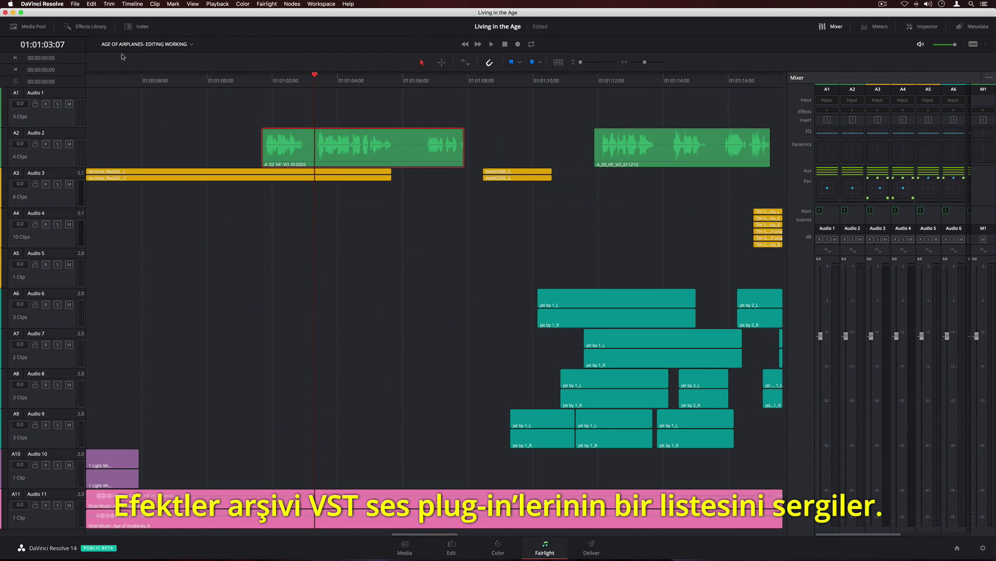
# Apply iZotope Dialogue De-noise to the A2 voice-over clip and select its full range.
pyautogui.click(88, 27)
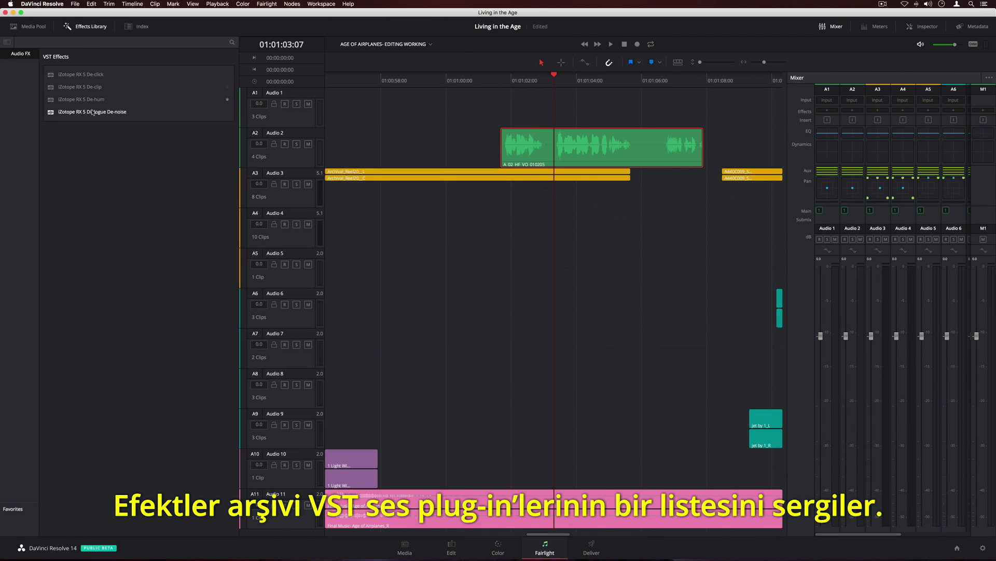
pyautogui.moveTo(95, 113); pyautogui.dragTo(515, 157)
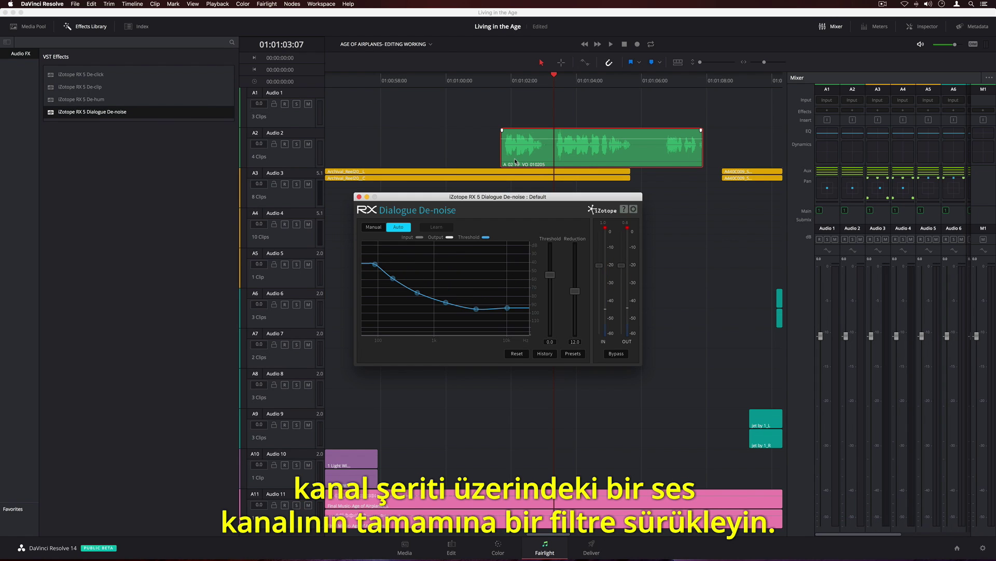
pyautogui.click(561, 62)
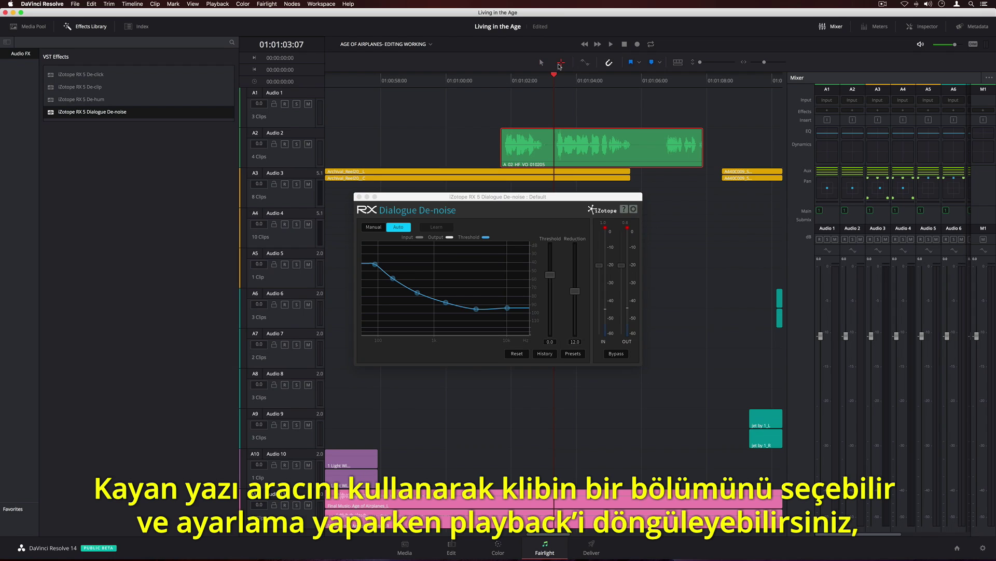
pyautogui.click(532, 147)
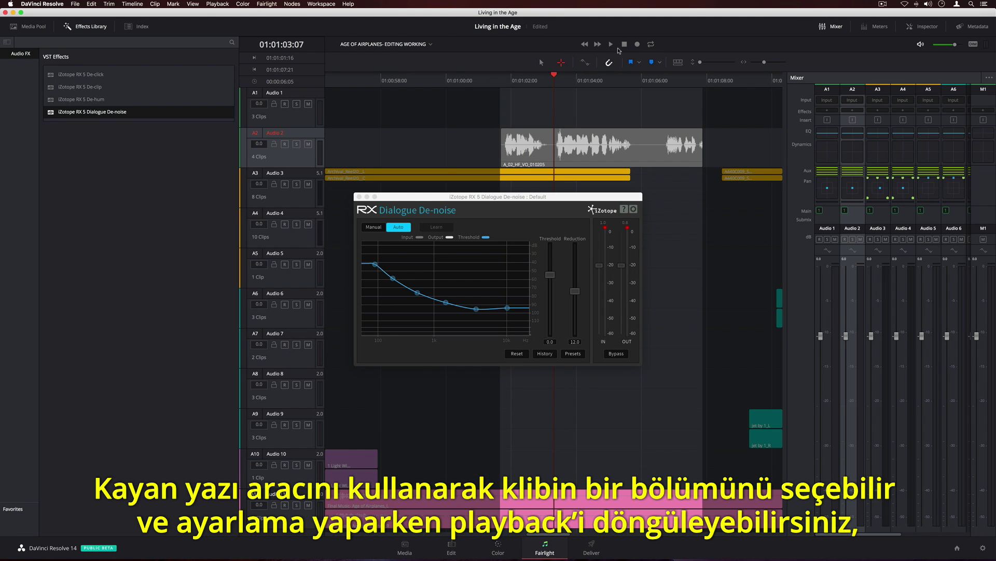
# Loop-play the selection, raise the de-noise threshold to 6.2, and show automation controls.
pyautogui.click(653, 45)
pyautogui.press('space')
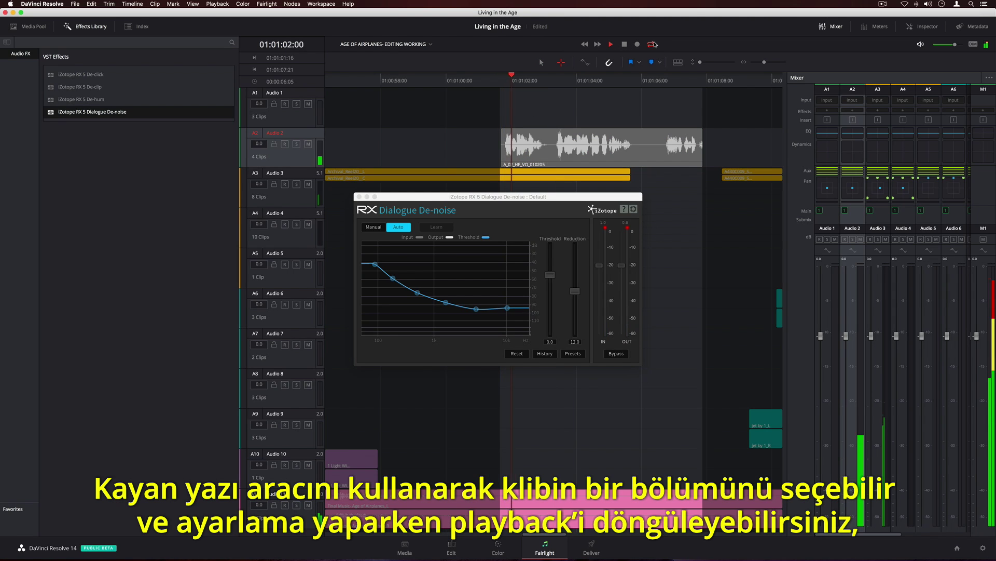
pyautogui.moveTo(550, 274)
pyautogui.mouseDown()
pyautogui.moveTo(555, 258)
pyautogui.moveTo(555, 301)
pyautogui.moveTo(555, 288)
pyautogui.mouseUp()
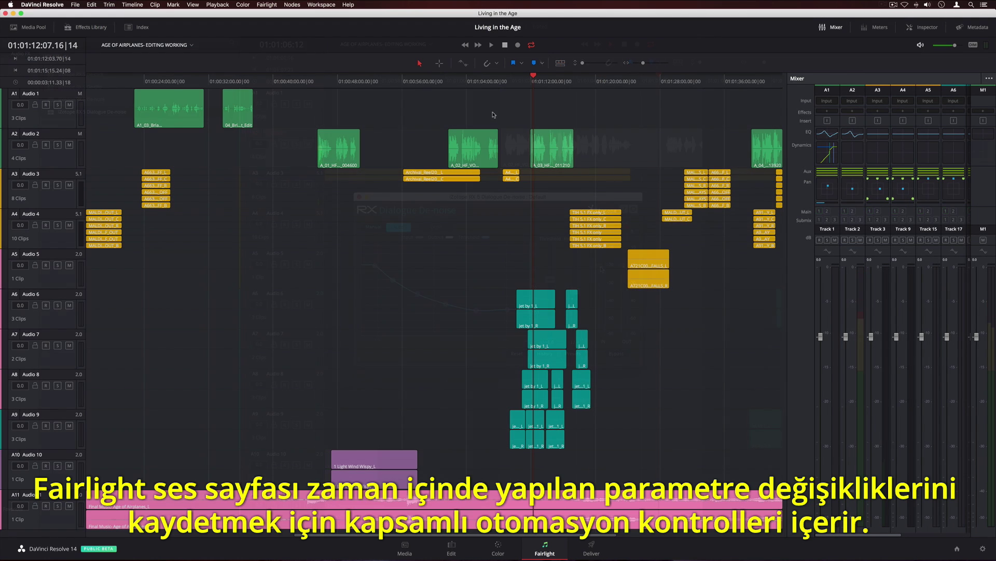
pyautogui.click(462, 63)
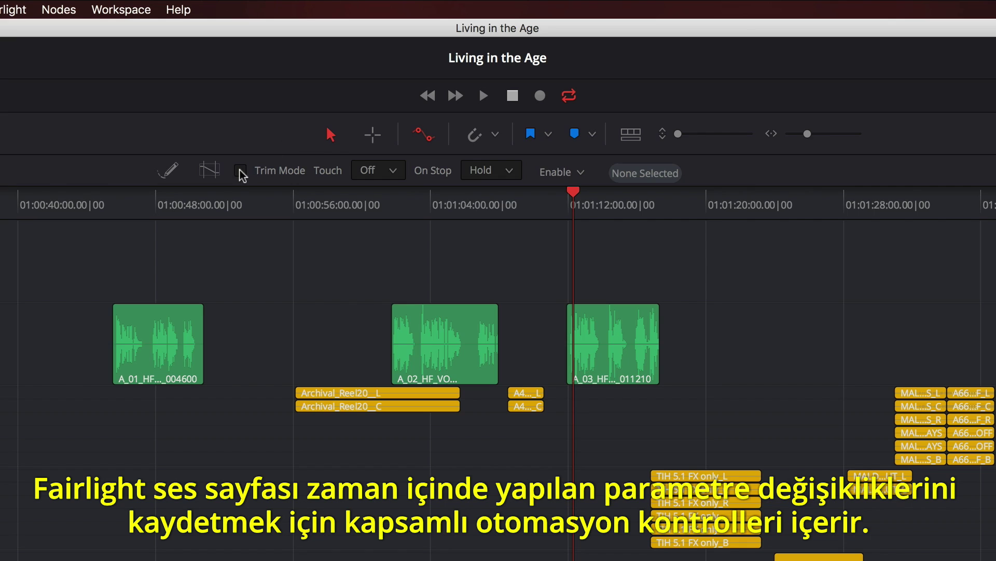
# Turn on trim mode, set touch mode to Latch, and enable all groups Fader through Misc.
pyautogui.click(241, 171)
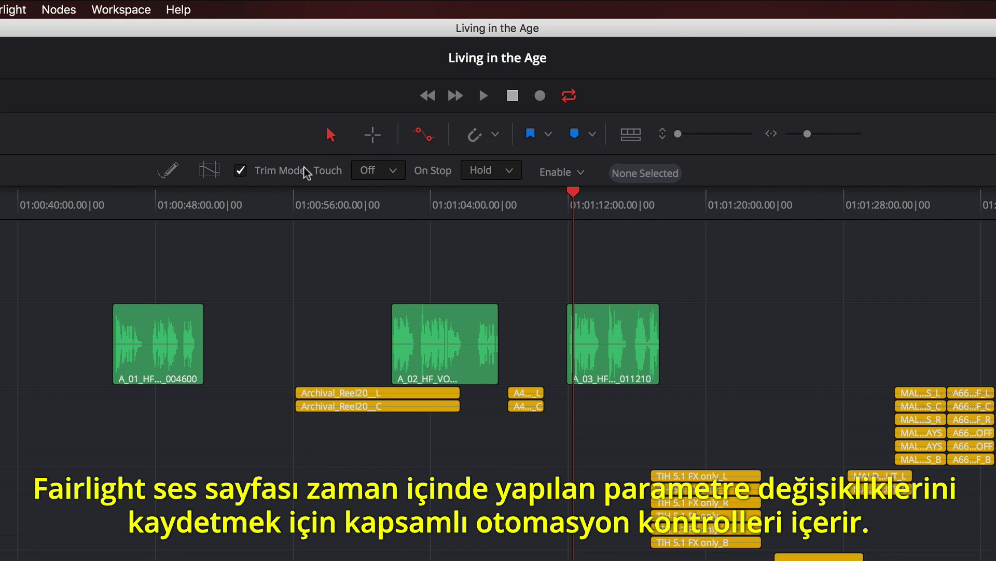
pyautogui.click(392, 170)
pyautogui.click(397, 212)
pyautogui.click(575, 173)
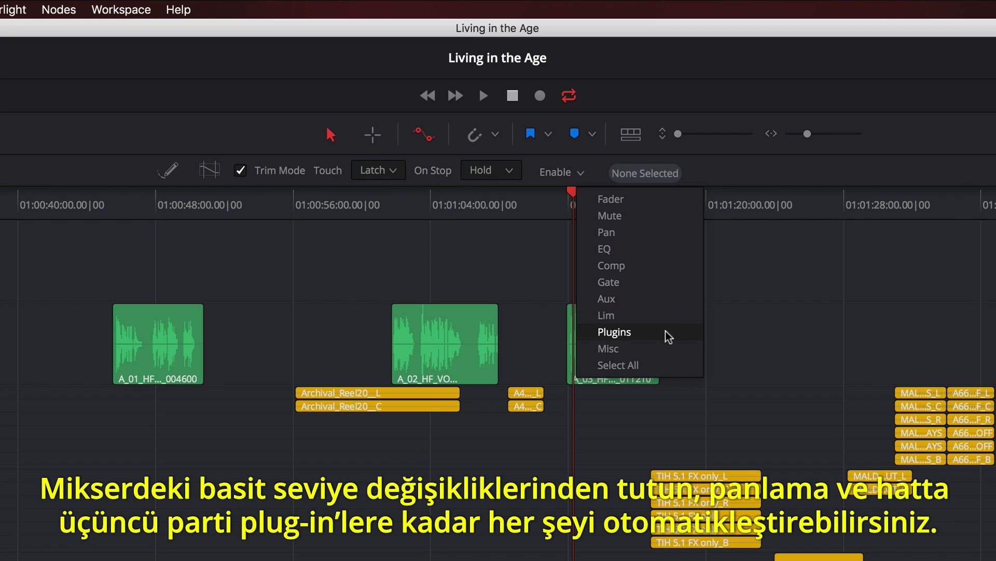
pyautogui.click(669, 367)
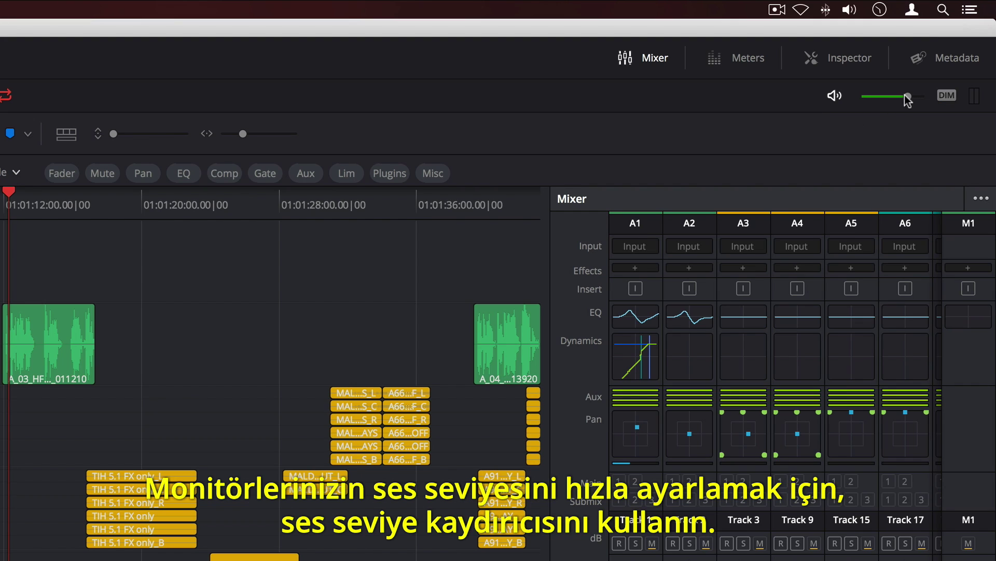
# Adjust the monitor volume, toggle mute off and on, and dim the monitor level.
pyautogui.moveTo(908, 100)
pyautogui.mouseDown()
pyautogui.moveTo(867, 102)
pyautogui.moveTo(913, 104)
pyautogui.mouseUp()
pyautogui.click(835, 96)
pyautogui.click(834, 97)
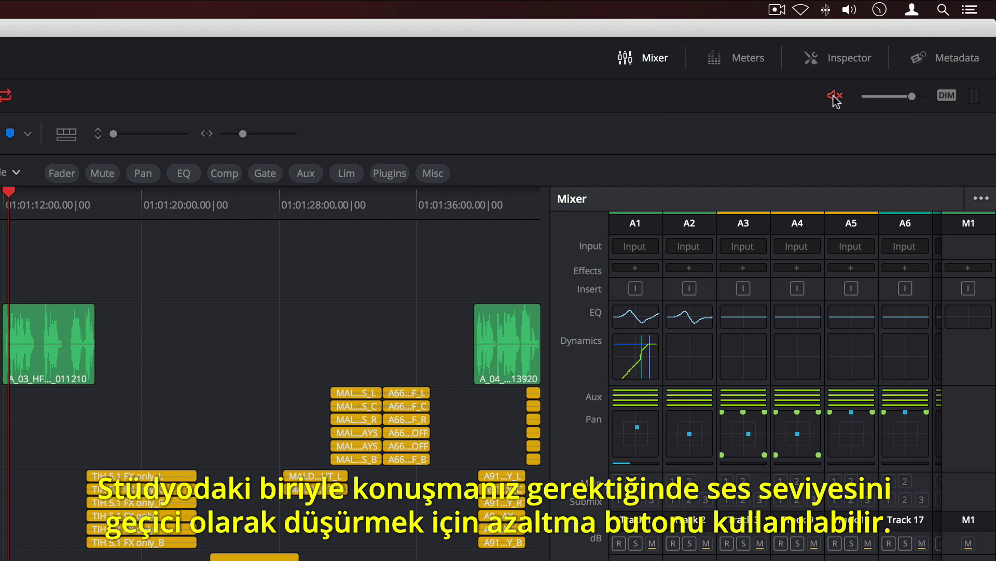
pyautogui.click(835, 97)
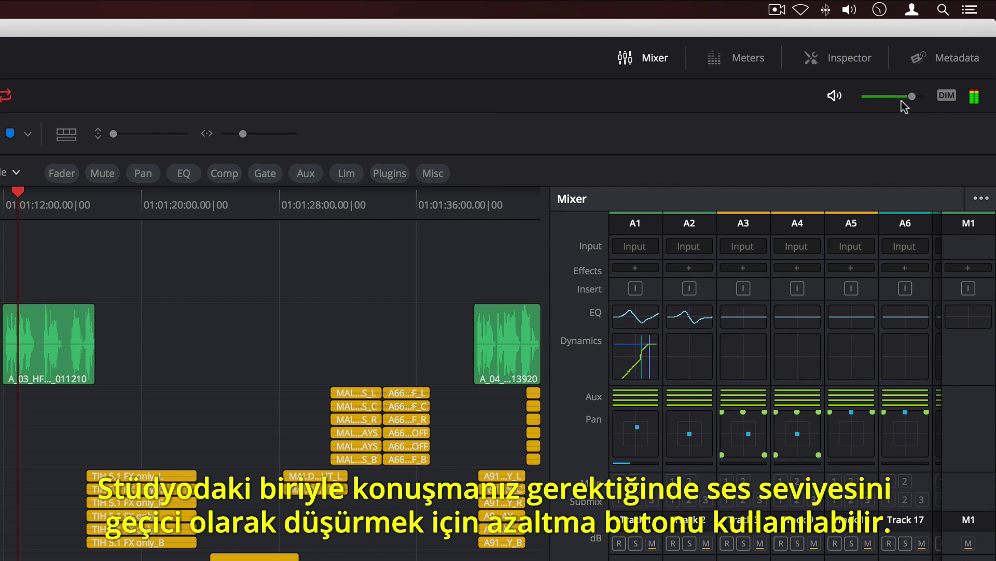
pyautogui.click(946, 96)
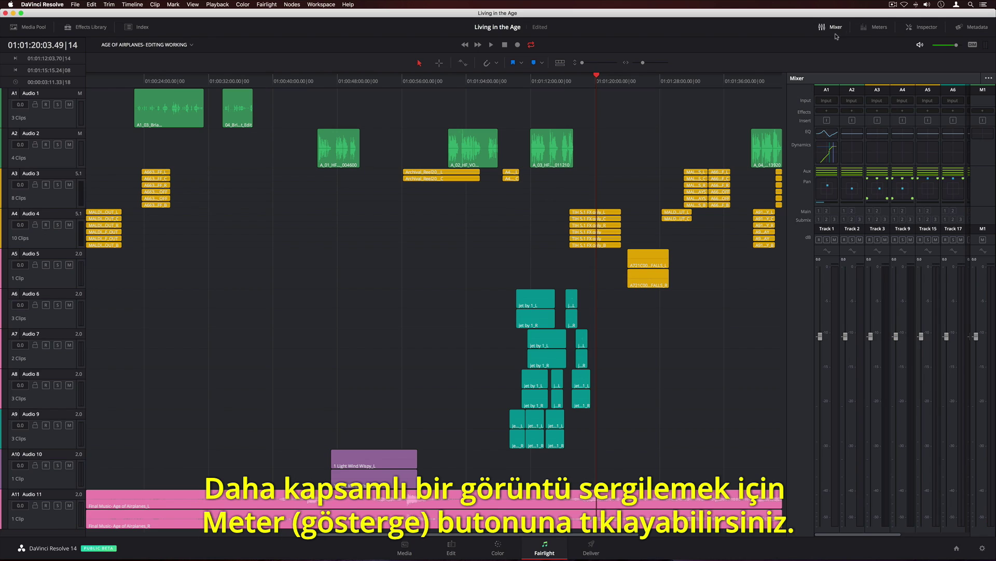
# Show the full Meters panel above the timeline and stop playback.
pyautogui.click(862, 29)
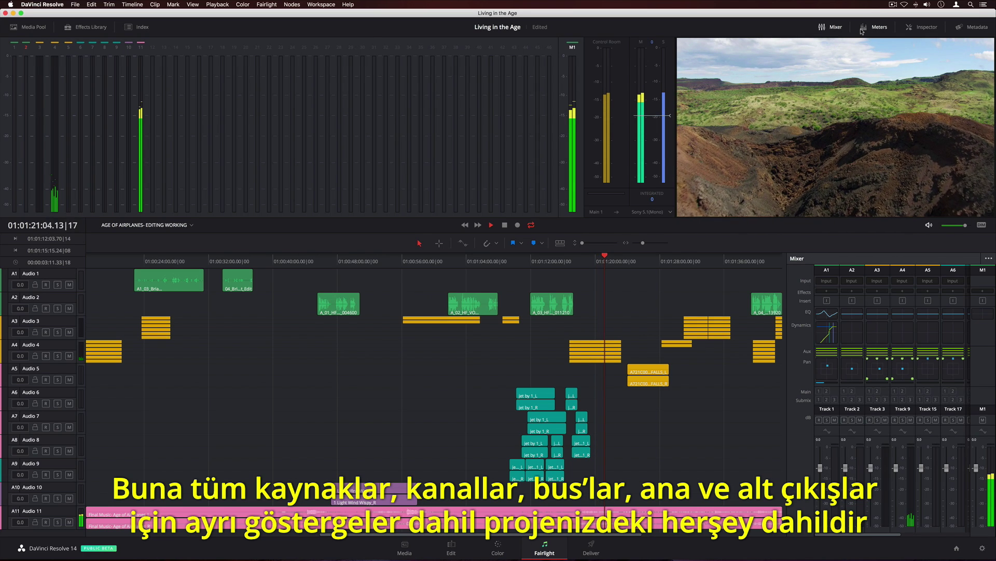
pyautogui.press('space')
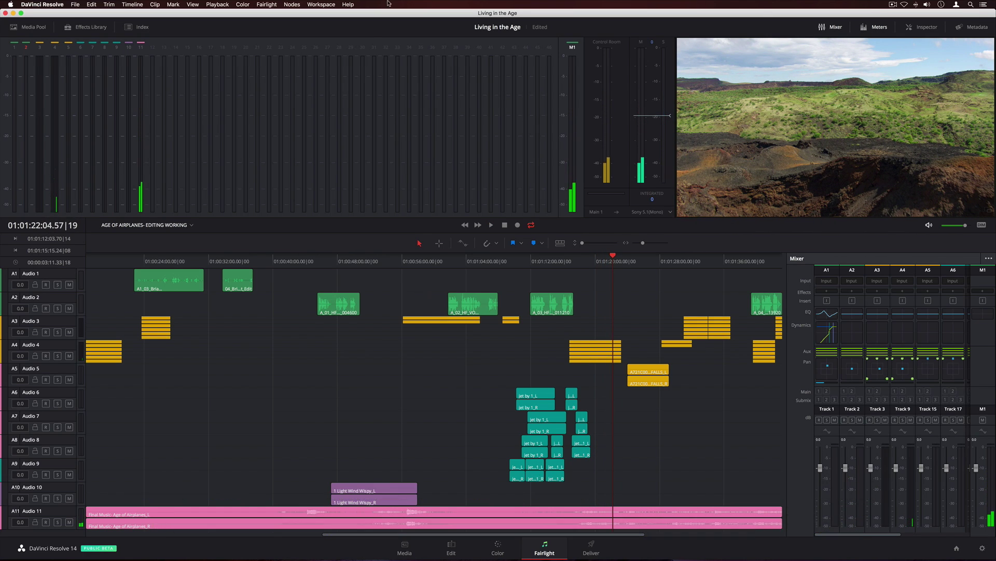
pyautogui.click(266, 5)
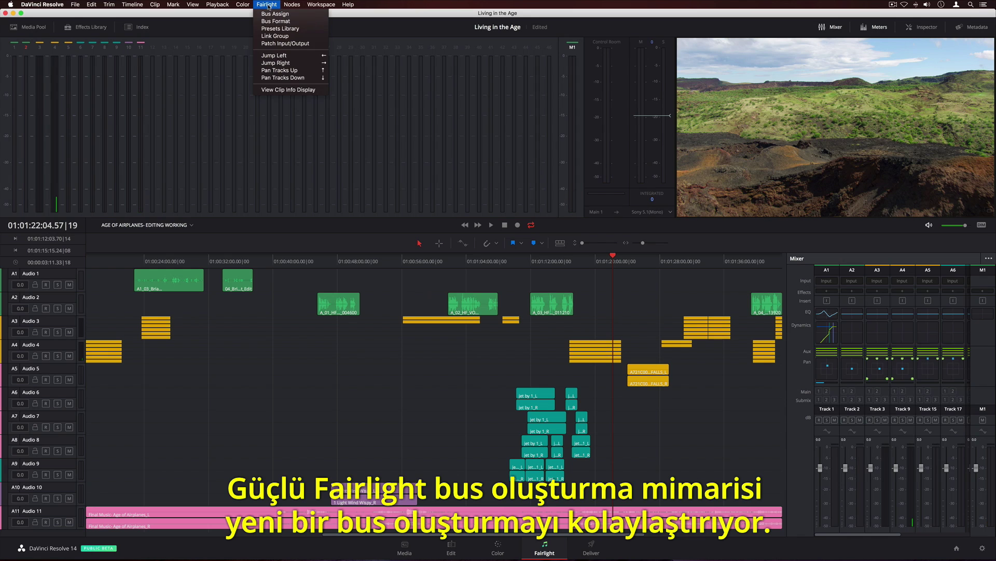
# Add a pink 7.1 sub bus named Film in Bus Format.
pyautogui.click(296, 23)
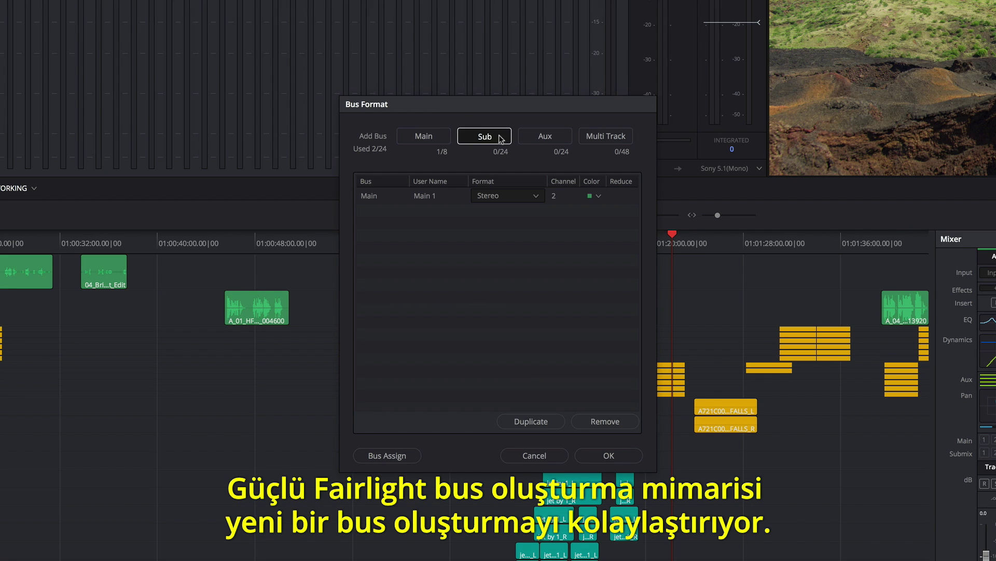
pyautogui.click(501, 139)
pyautogui.click(534, 214)
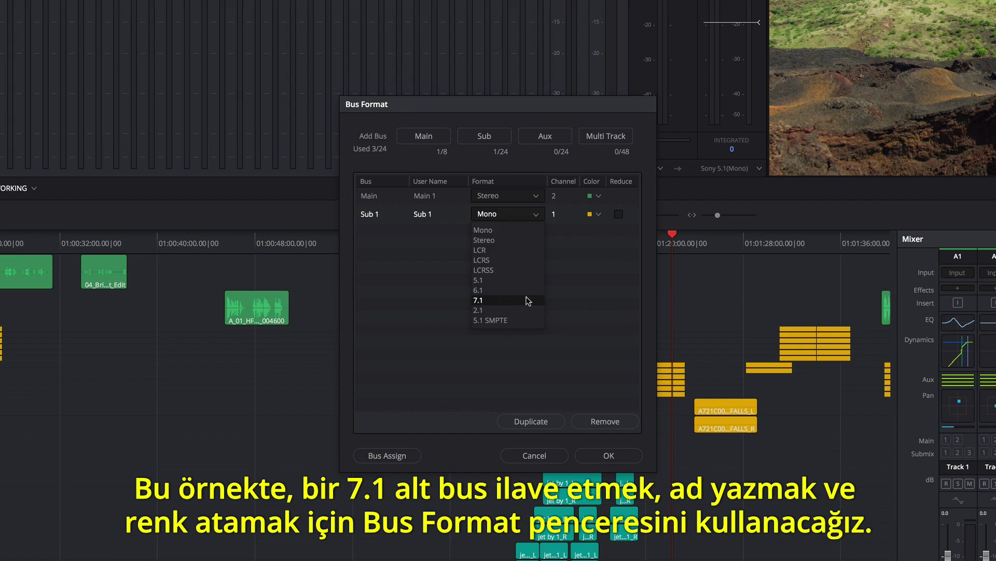
pyautogui.click(528, 300)
pyautogui.doubleClick(425, 216)
pyautogui.press('Return')
pyautogui.click(601, 217)
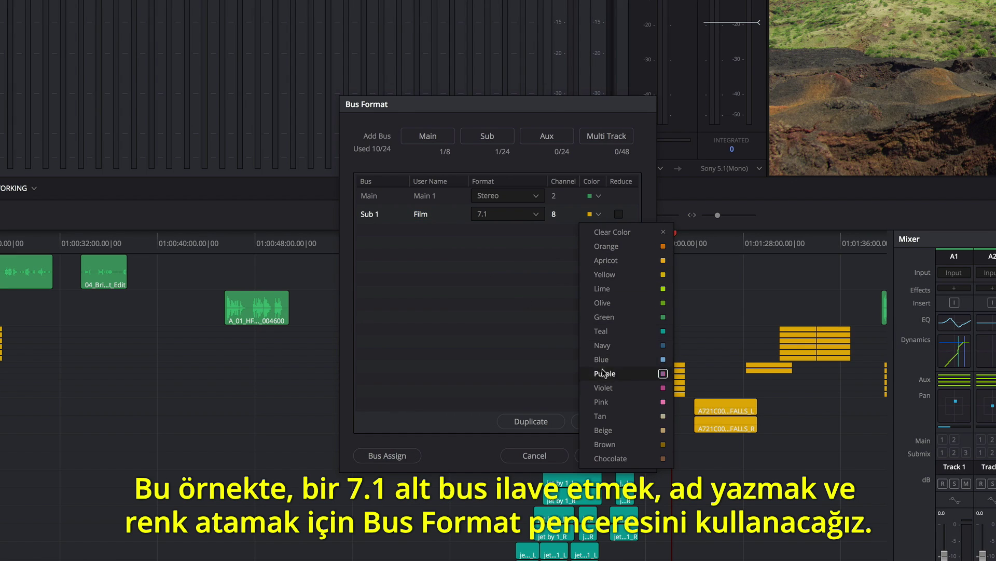
pyautogui.click(610, 401)
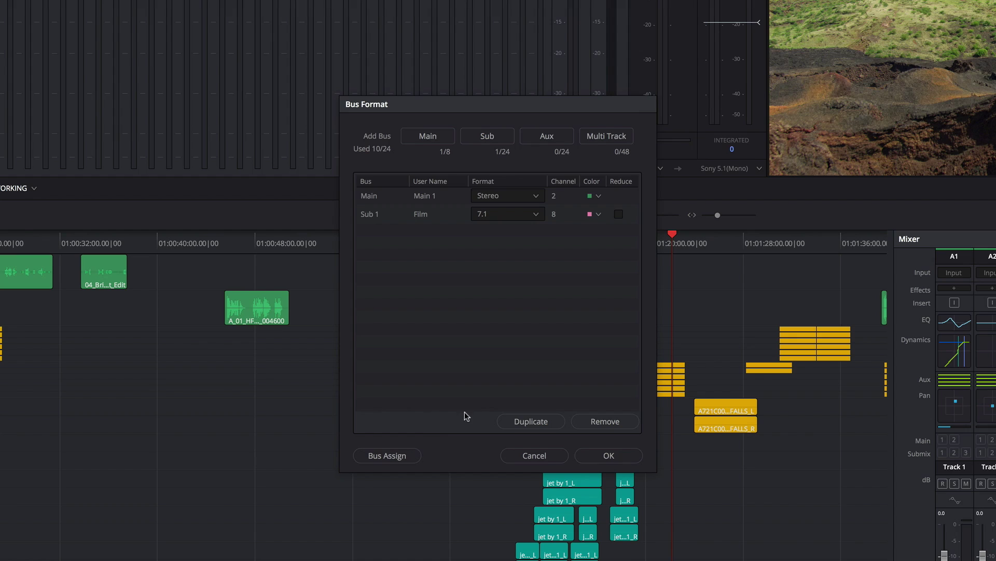
# Assign all audio tracks to the Film bus in Bus Assign.
pyautogui.click(407, 454)
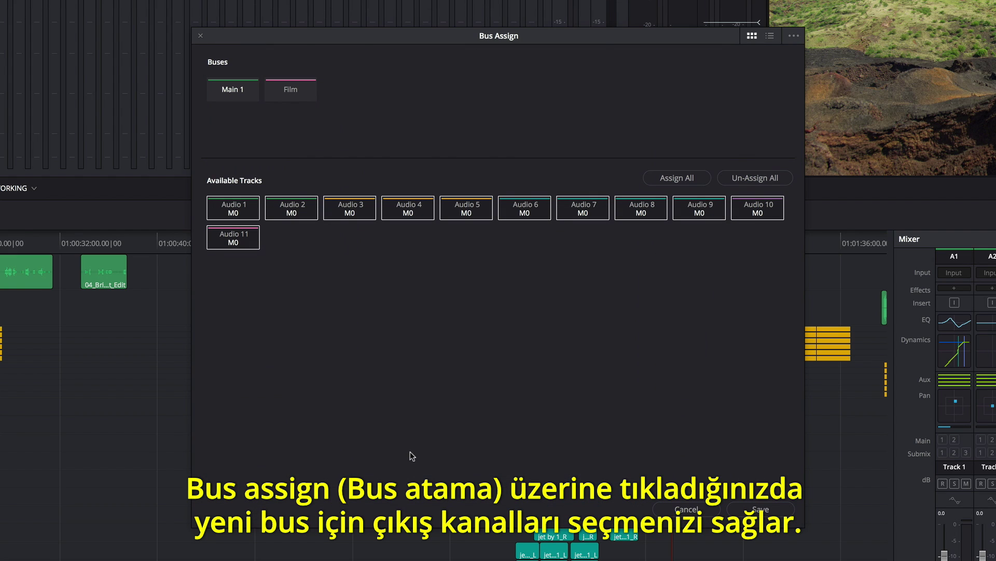
pyautogui.click(299, 96)
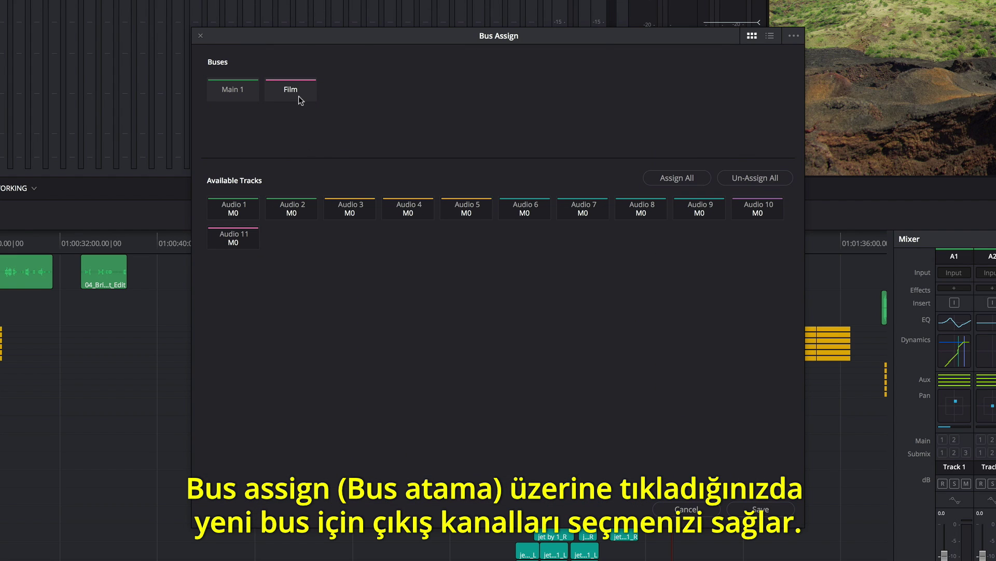
pyautogui.click(661, 181)
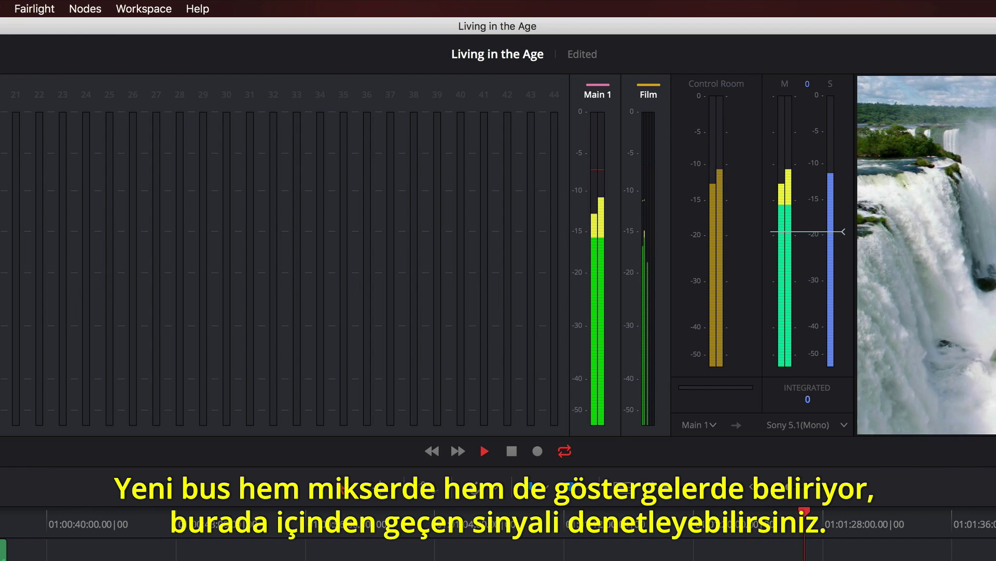
# Stop playback and leave Fairlight for the Edit page, then the Color page.
pyautogui.press('space')
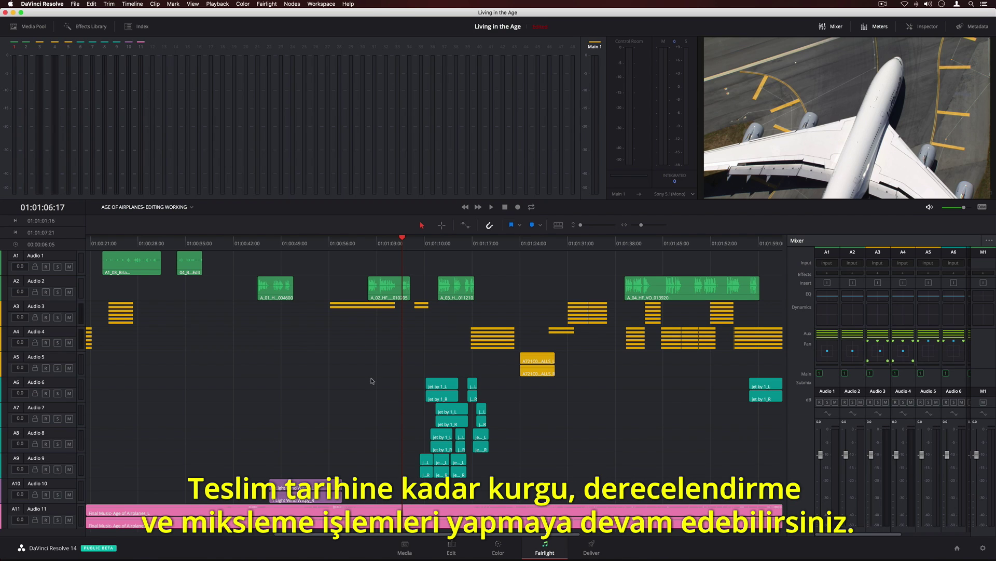
pyautogui.click(456, 540)
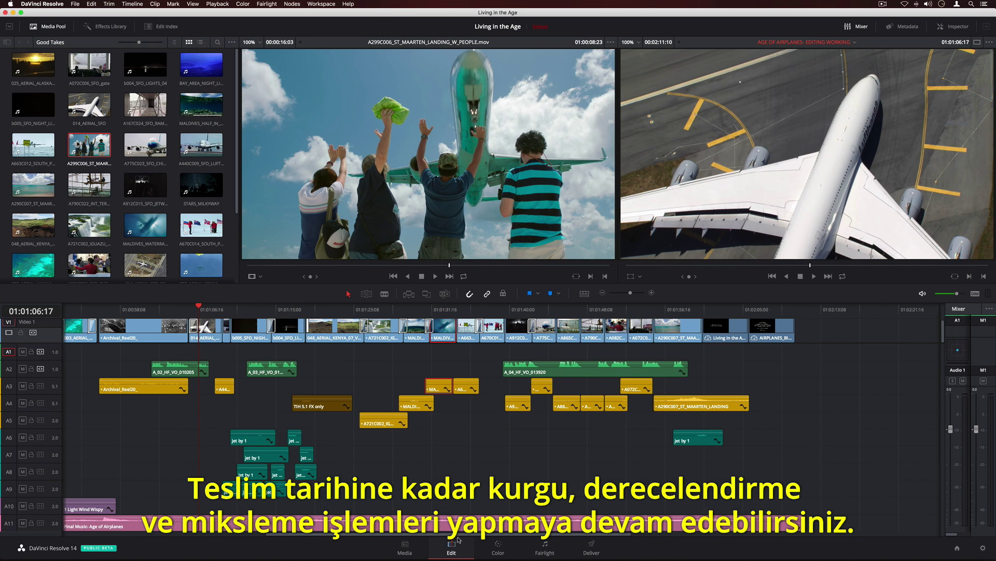
pyautogui.click(502, 552)
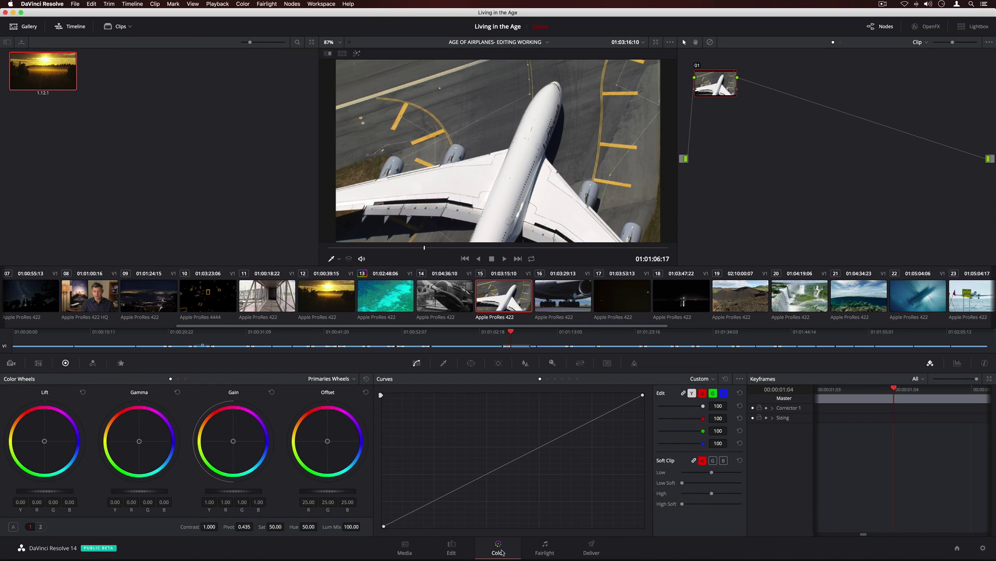
# Stabilize the seaplane shot and apply OpenFX Face Refinement to the interview clip's node 03.
pyautogui.click(543, 545)
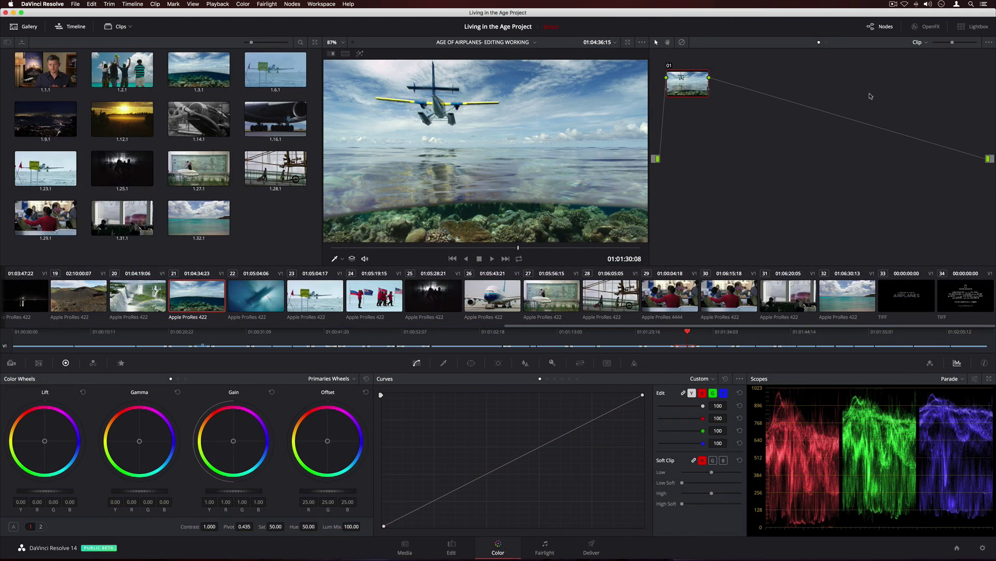
pyautogui.click(921, 27)
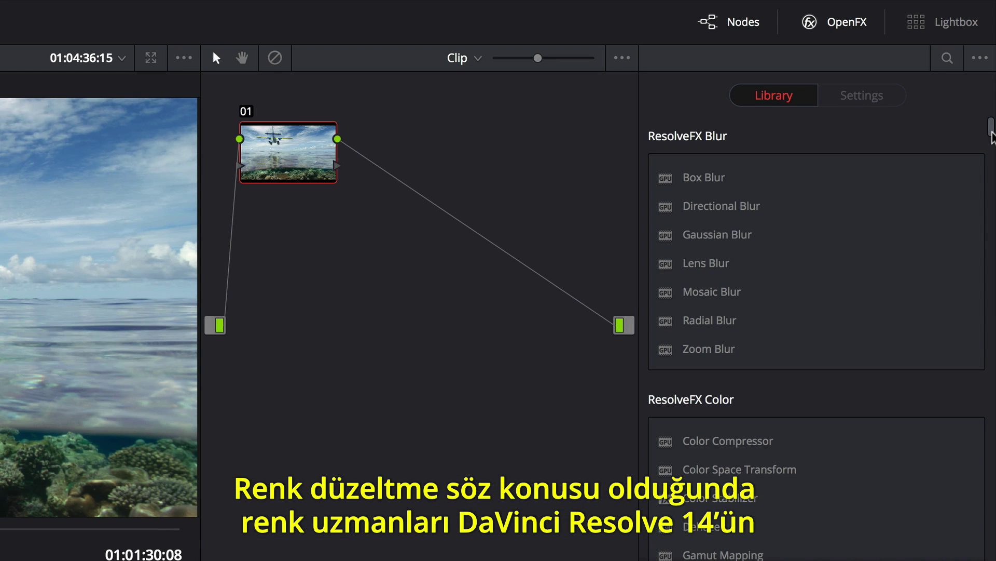
pyautogui.moveTo(992, 138); pyautogui.dragTo(992, 178)
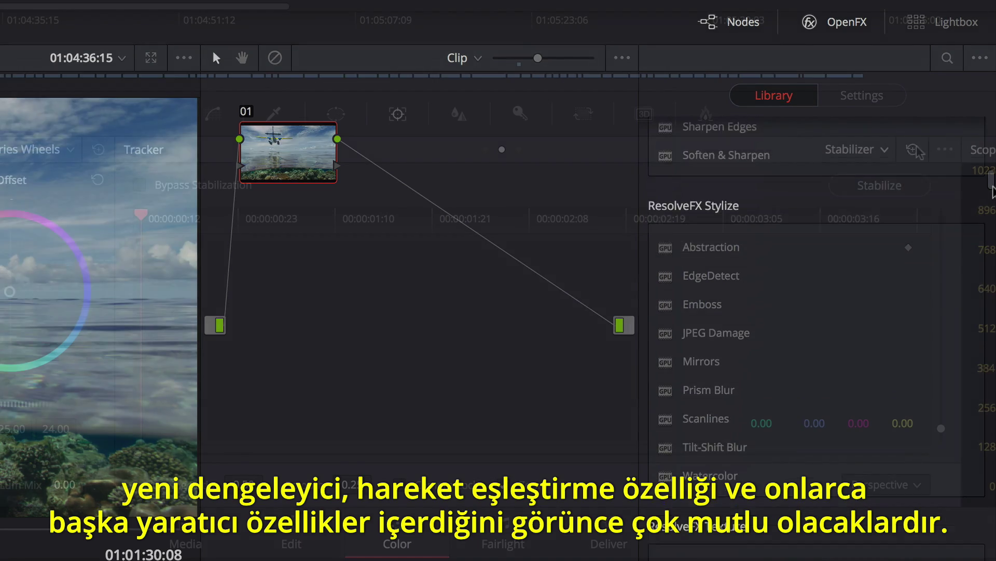
pyautogui.click(915, 186)
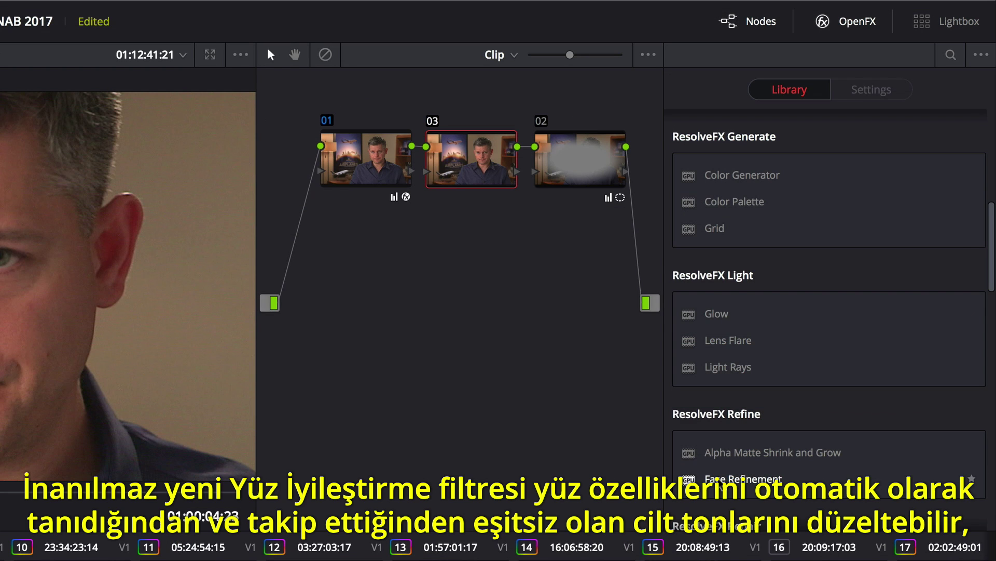
pyautogui.moveTo(713, 480); pyautogui.dragTo(473, 162)
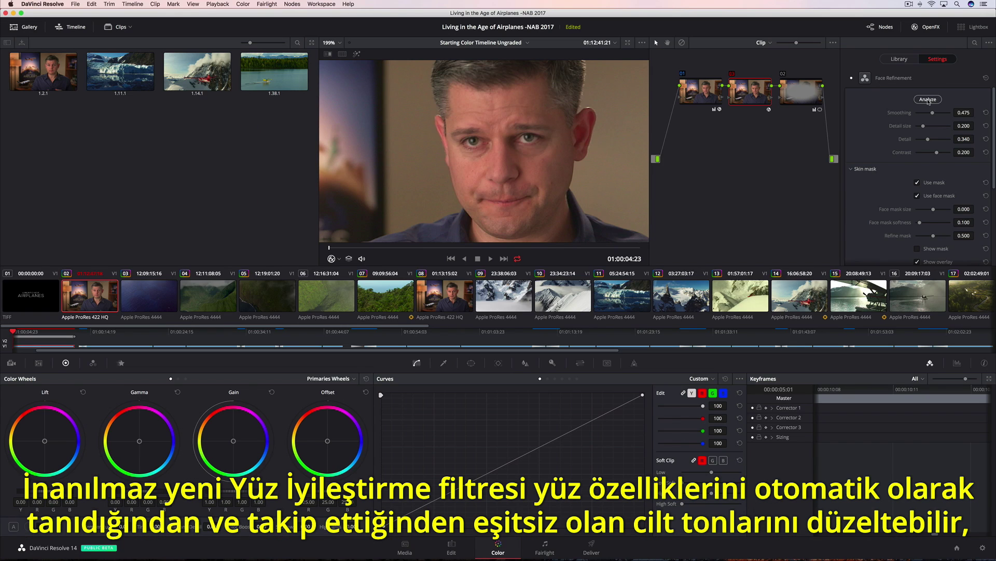
# Analyze the face, then set smoothing 0.159, eye sharpening 0.803 and eye light 0.058.
pyautogui.click(928, 99)
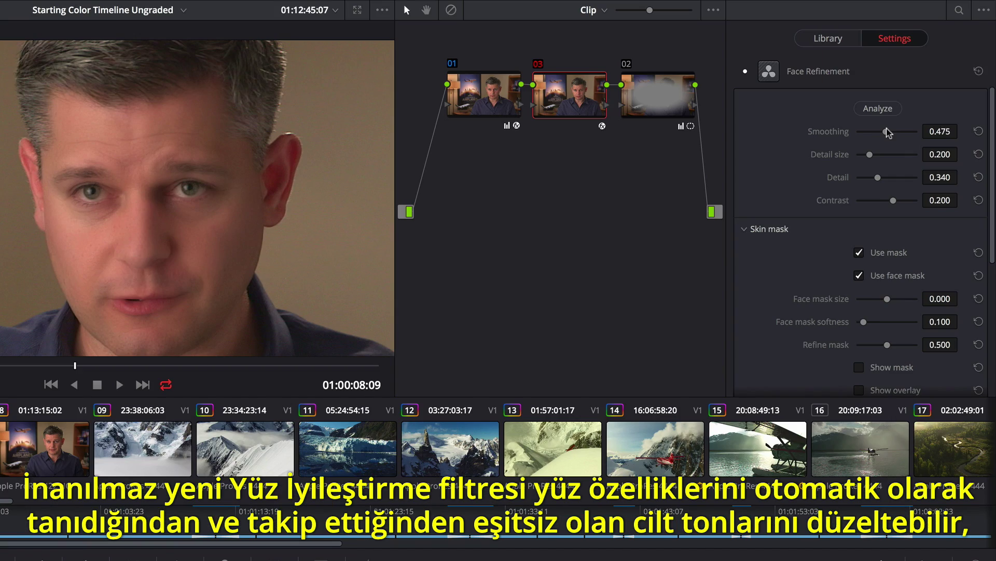
pyautogui.moveTo(889, 134); pyautogui.dragTo(866, 134)
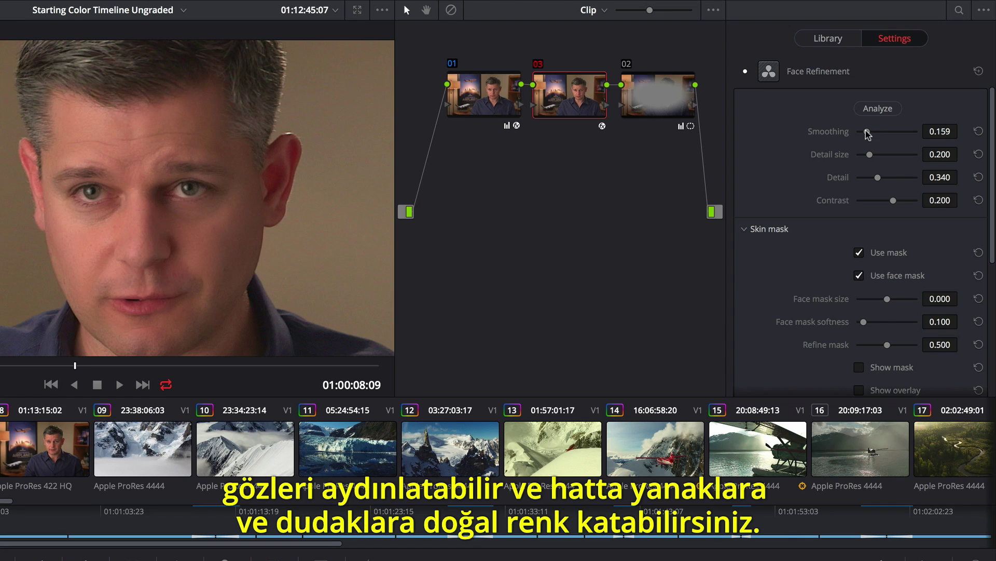
pyautogui.moveTo(993, 158); pyautogui.dragTo(986, 283)
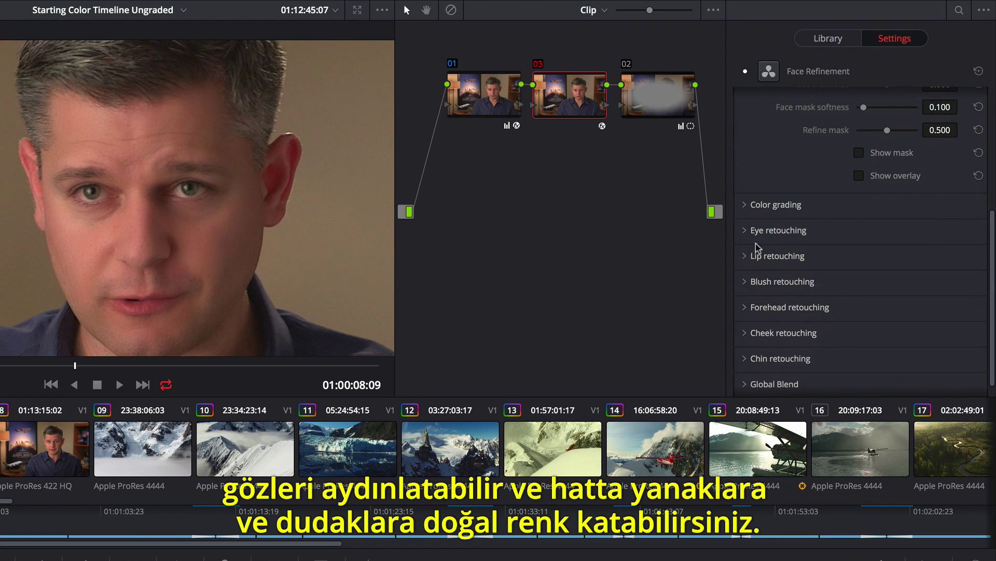
pyautogui.click(747, 232)
pyautogui.moveTo(859, 255); pyautogui.dragTo(898, 255)
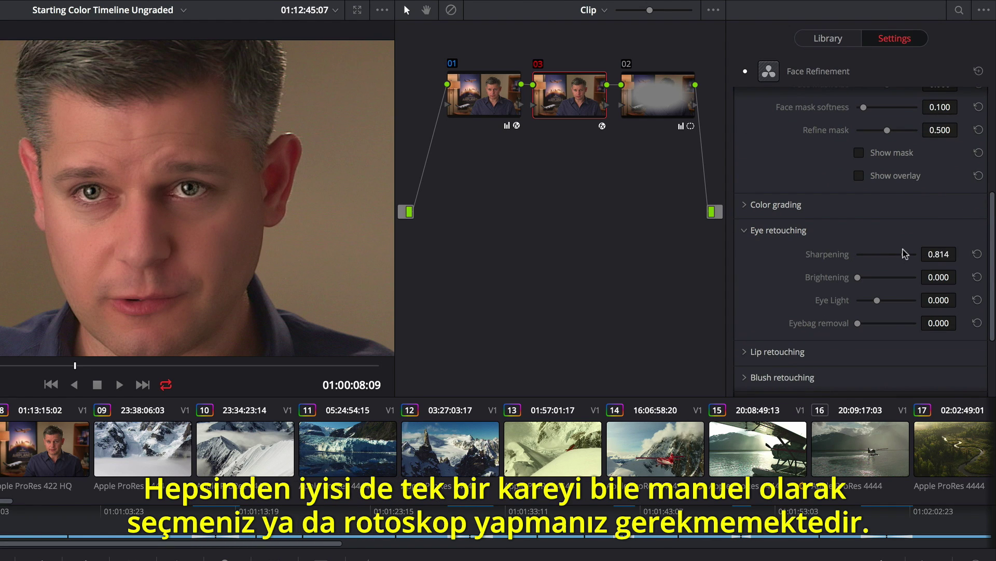
pyautogui.moveTo(886, 301); pyautogui.dragTo(886, 323)
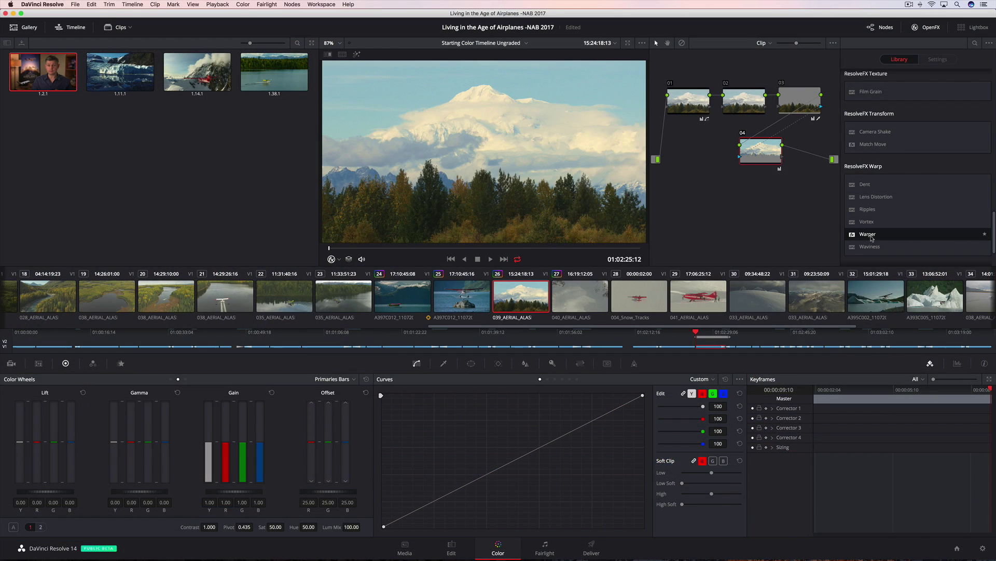
# Apply Warper to node 02 and pull the mountain peak and right-hand clouds upward.
pyautogui.moveTo(872, 238); pyautogui.dragTo(744, 101)
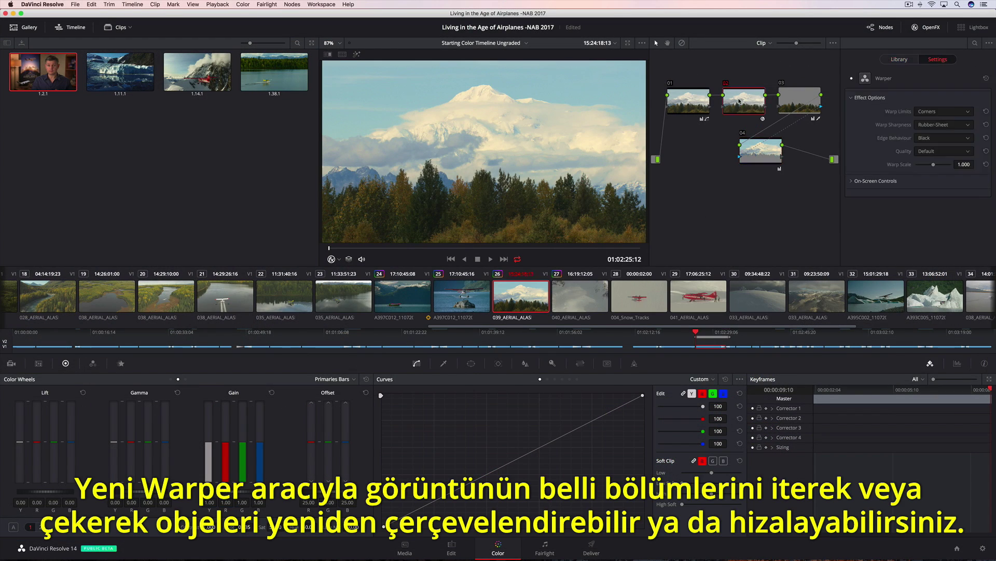
pyautogui.click(740, 70)
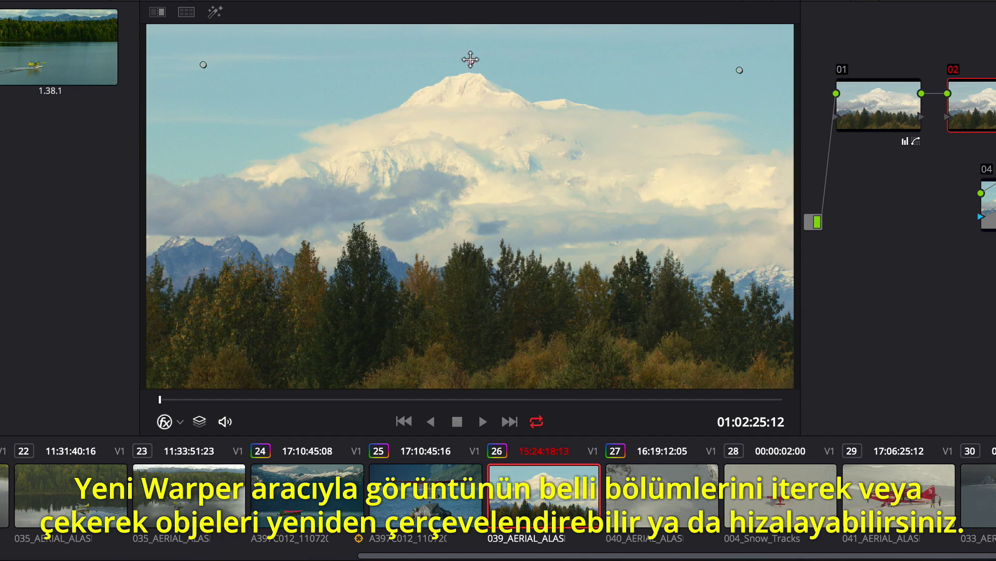
pyautogui.moveTo(469, 61); pyautogui.dragTo(472, 37)
pyautogui.click(200, 63)
pyautogui.moveTo(739, 70); pyautogui.dragTo(739, 61)
# Pin the left, centre and right foreground with fixed warp points.
pyautogui.click(182, 251)
pyautogui.click(465, 233)
pyautogui.click(756, 236)
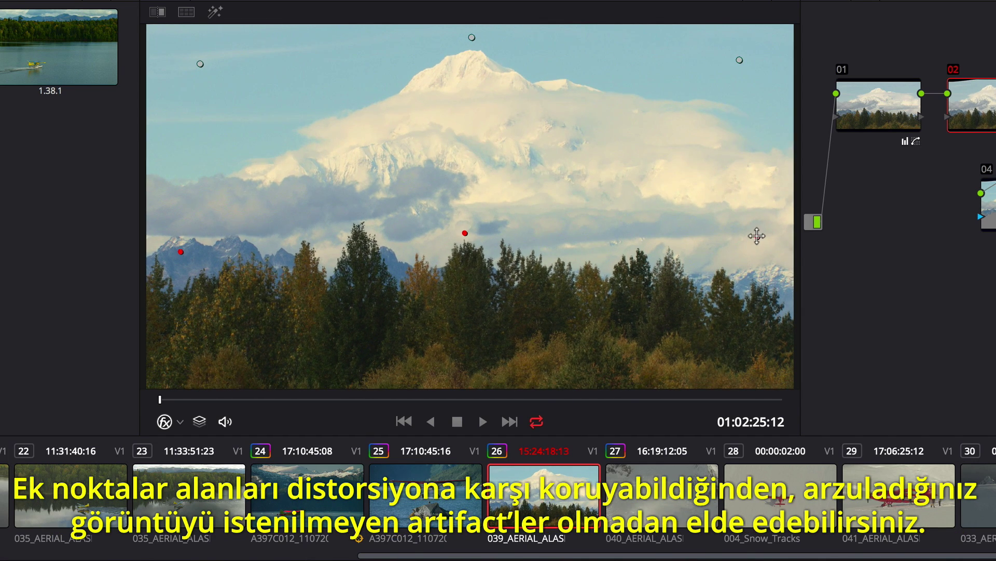
pyautogui.click(483, 421)
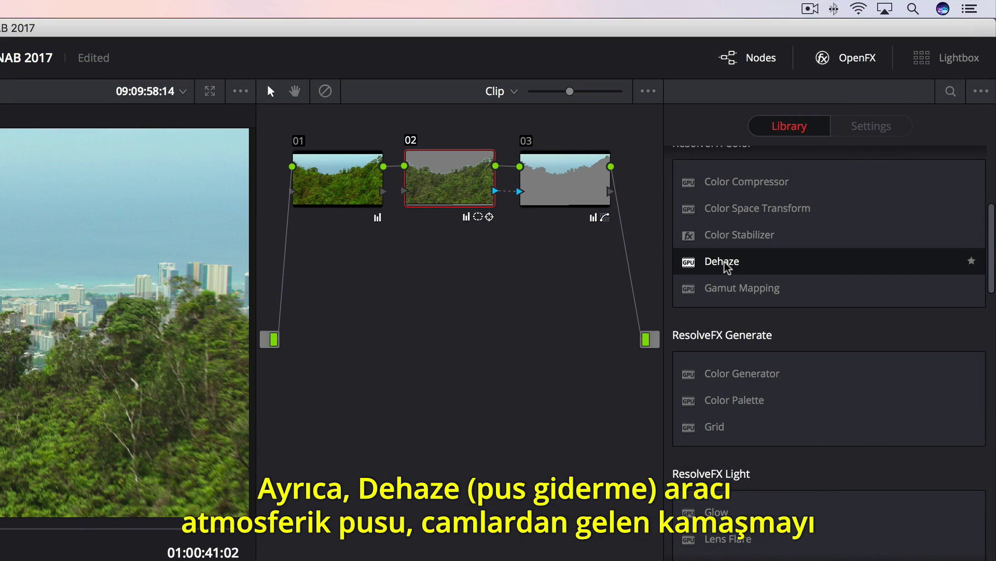
# Drop the OpenFX Dehaze effect from the library onto node 03 in the Node Editor.
pyautogui.moveTo(725, 266); pyautogui.dragTo(576, 171)
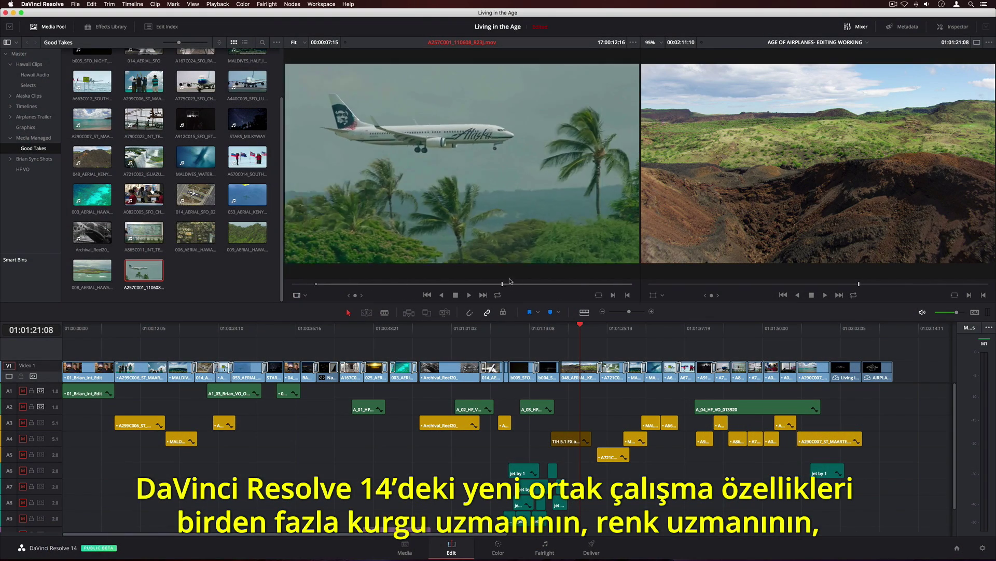
# Edit the airplane landing source clip into the timeline, then browse the Alaska Dailies bin.
pyautogui.moveTo(510, 281); pyautogui.dragTo(605, 284)
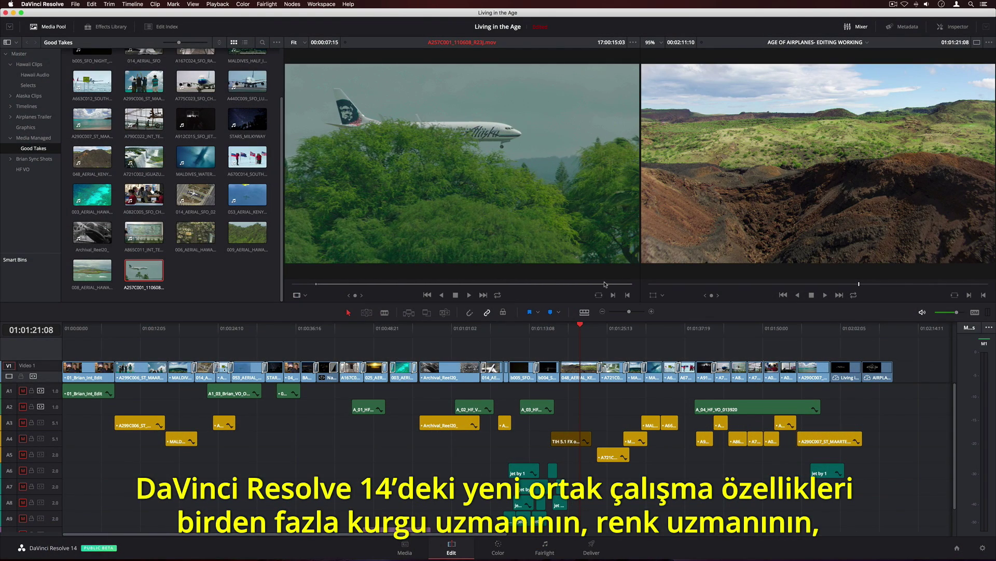
pyautogui.moveTo(462, 171); pyautogui.dragTo(929, 155)
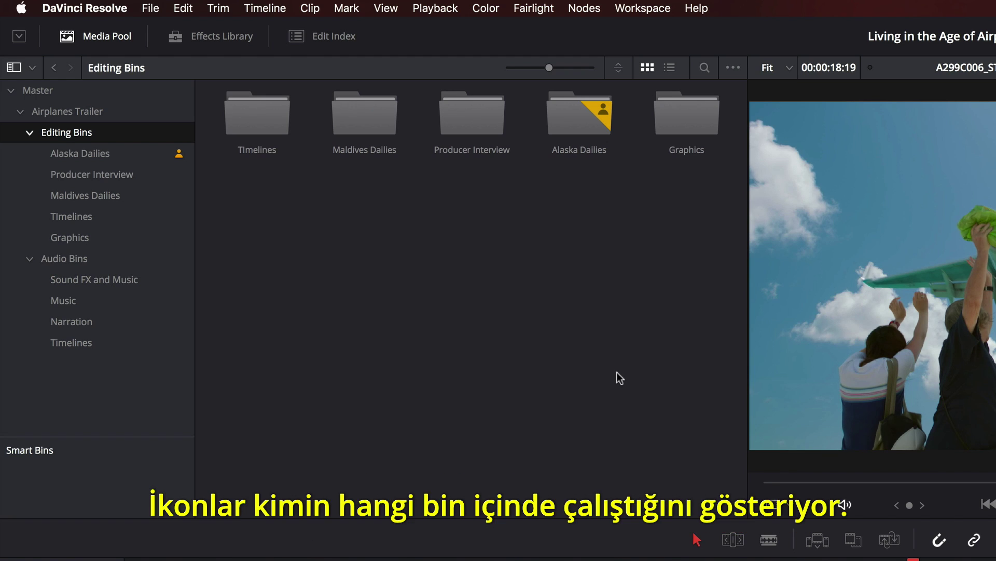
pyautogui.moveTo(602, 106)
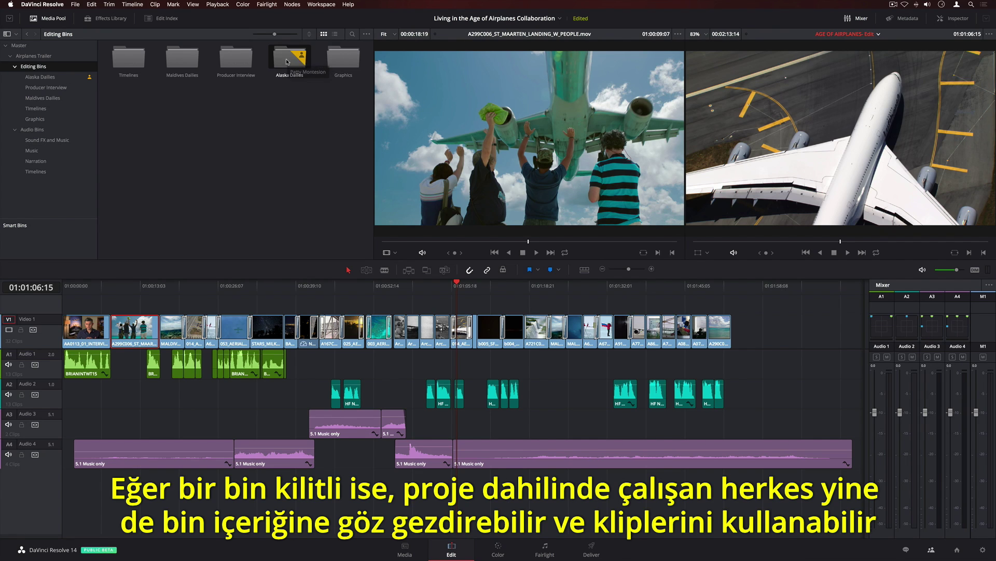
pyautogui.doubleClick(287, 62)
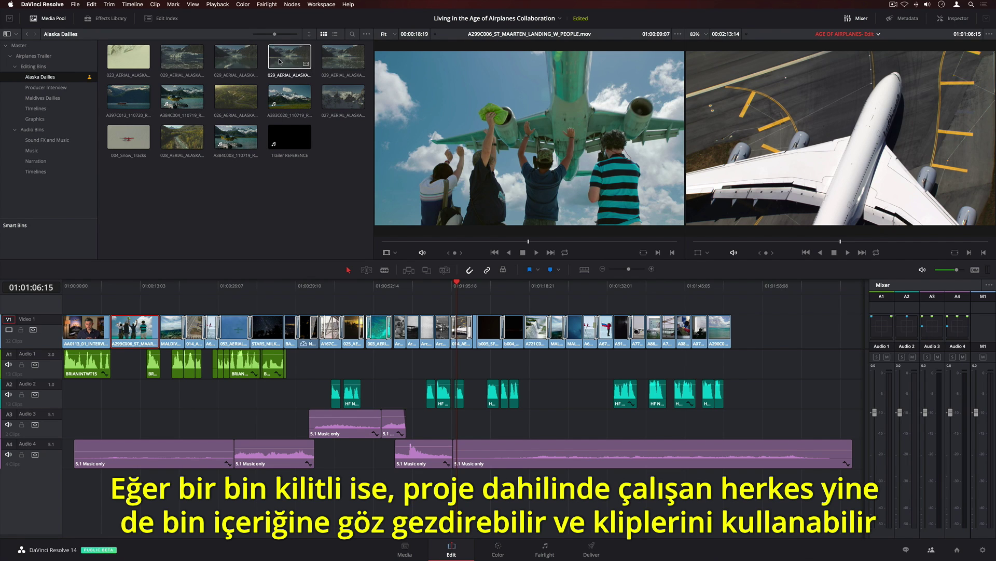
pyautogui.click(139, 103)
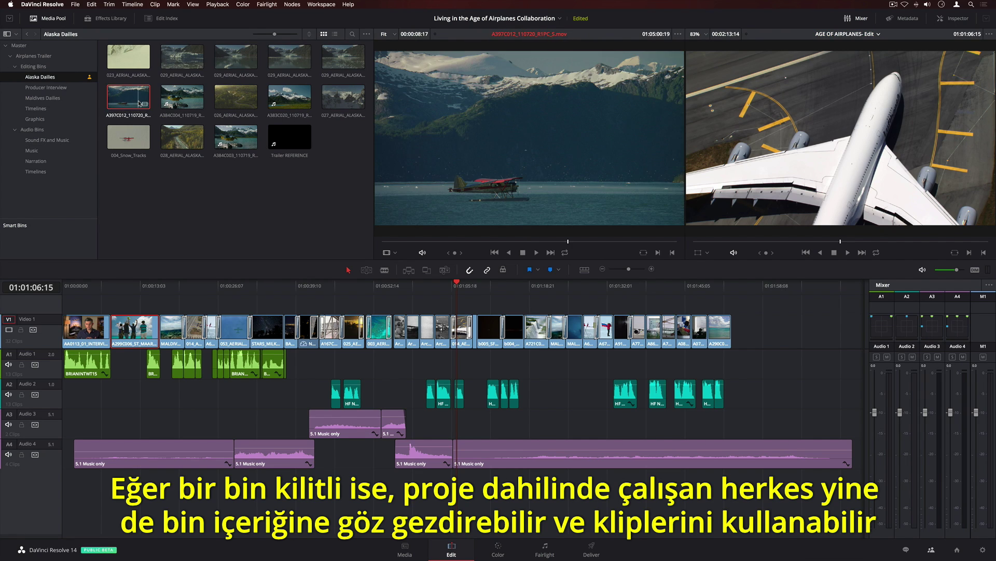
# Mark In and Out on the yellow floatplane clip and add it to the timeline end.
pyautogui.click(233, 139)
pyautogui.moveTo(413, 243); pyautogui.dragTo(419, 242)
pyautogui.press('i')
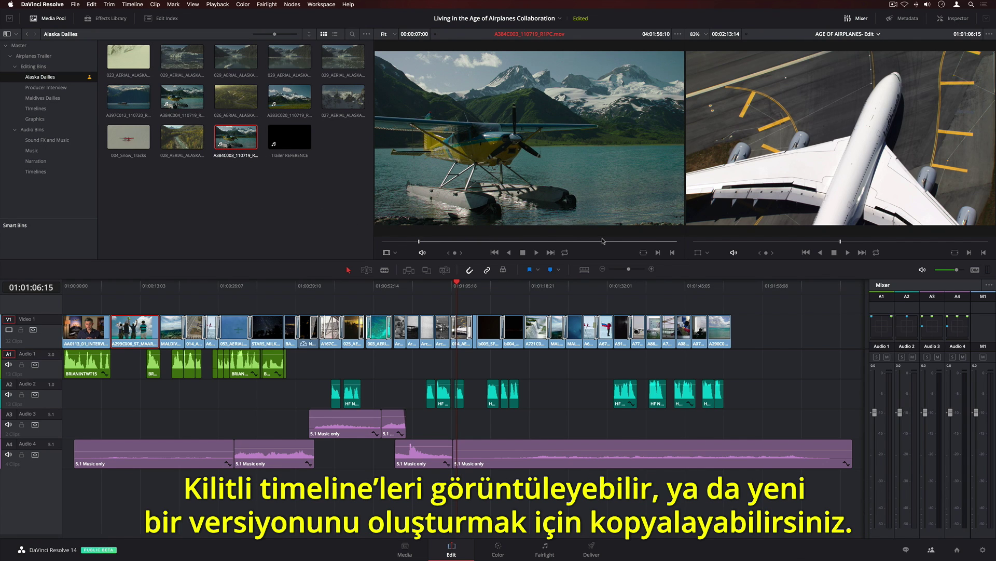
pyautogui.click(637, 242)
pyautogui.press('o')
pyautogui.moveTo(587, 185); pyautogui.dragTo(738, 326)
pyautogui.press('End')
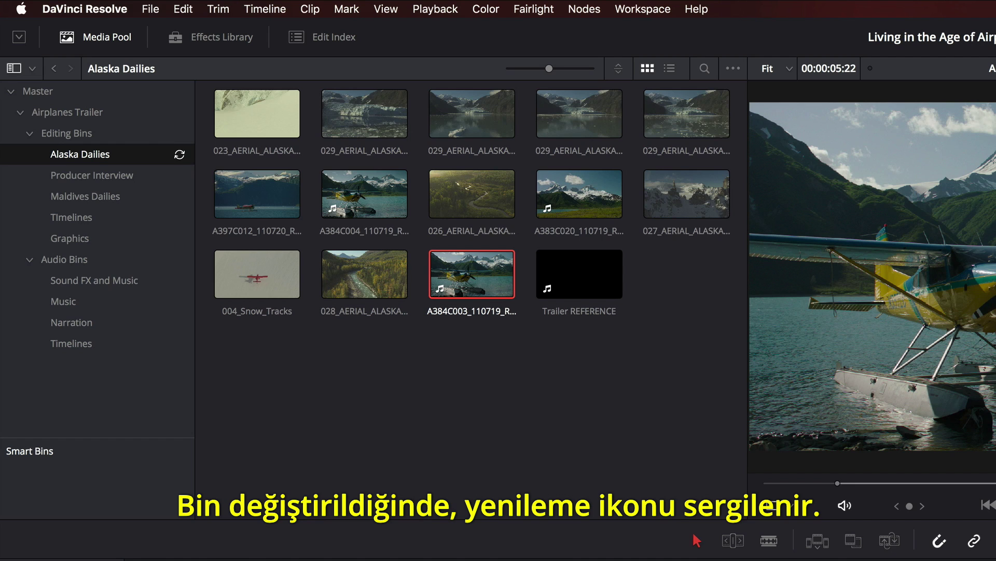
pyautogui.click(180, 157)
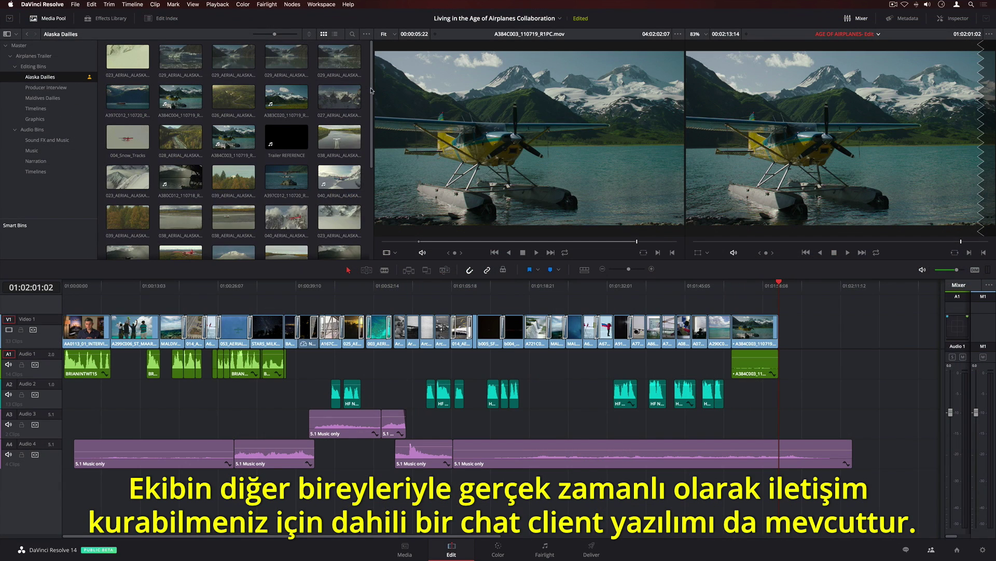
# Send the chat message 'Can you please make a bin with today's dailies?' to the collaborator.
pyautogui.click(907, 549)
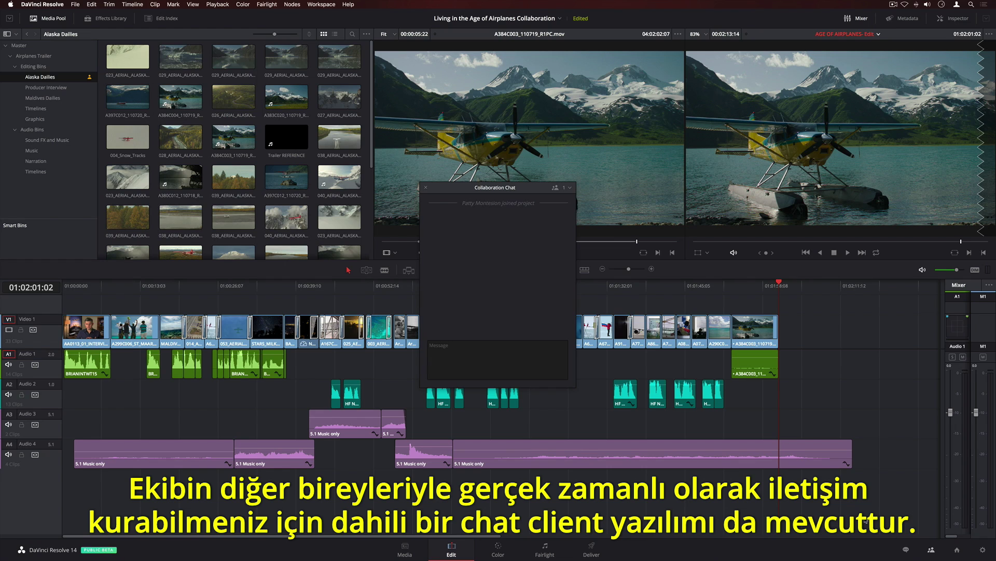
pyautogui.click(478, 352)
pyautogui.write('Ca')
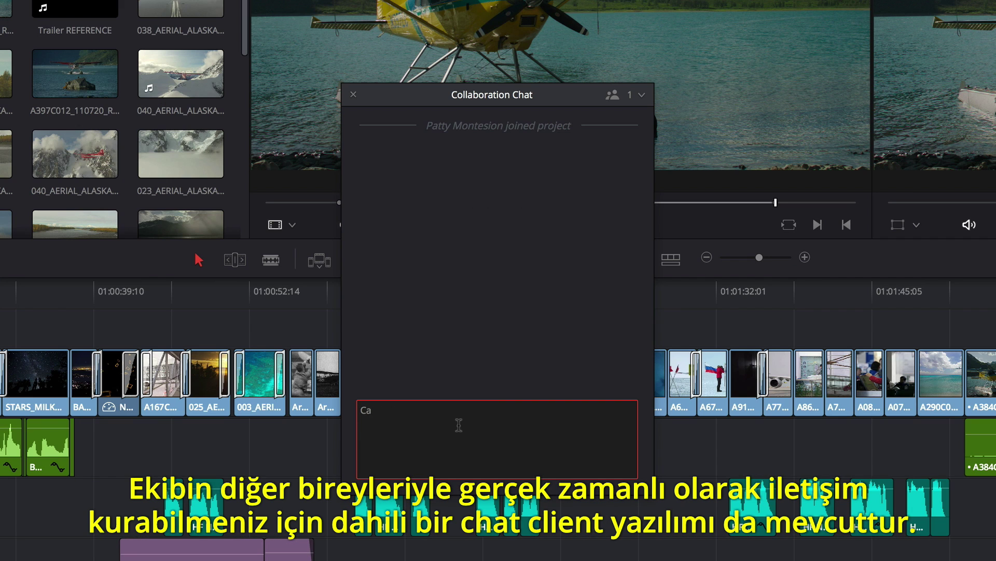
pyautogui.write('n you please make a bin wi')
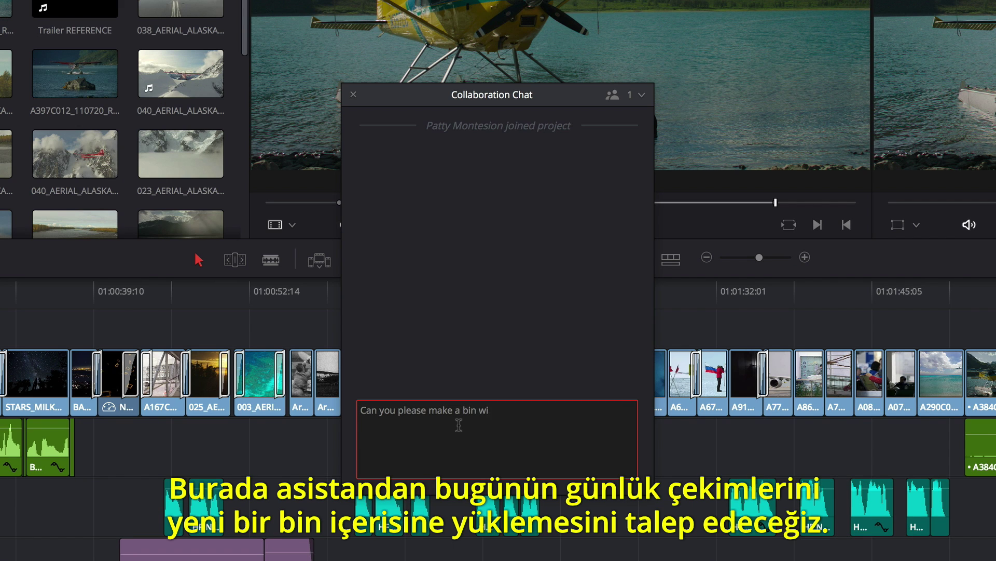
pyautogui.write("th today's dailies?")
pyautogui.press('Return')
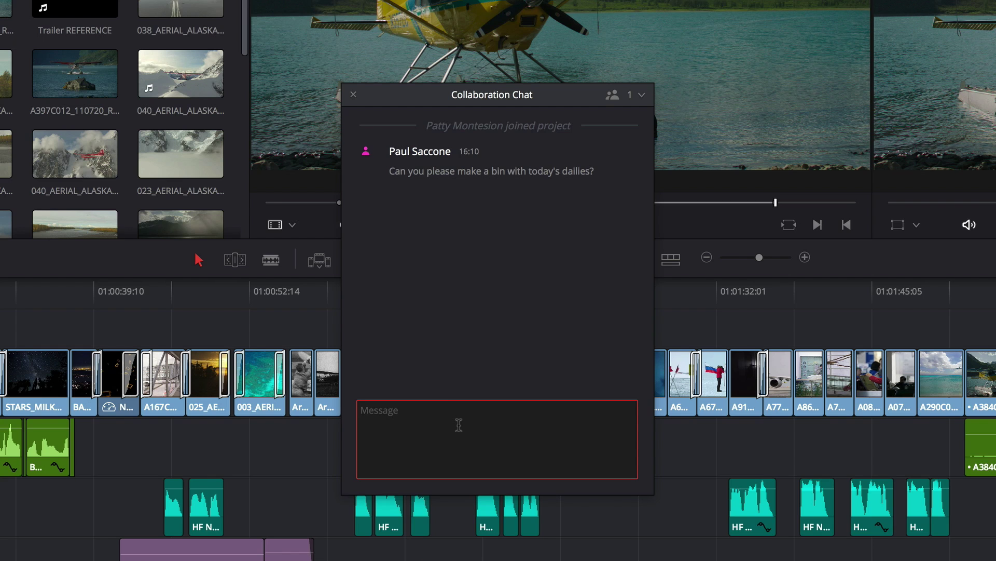
# Close the chat and open the Editing Bins folder to find the new Hawaii Dailies bin.
pyautogui.click(353, 94)
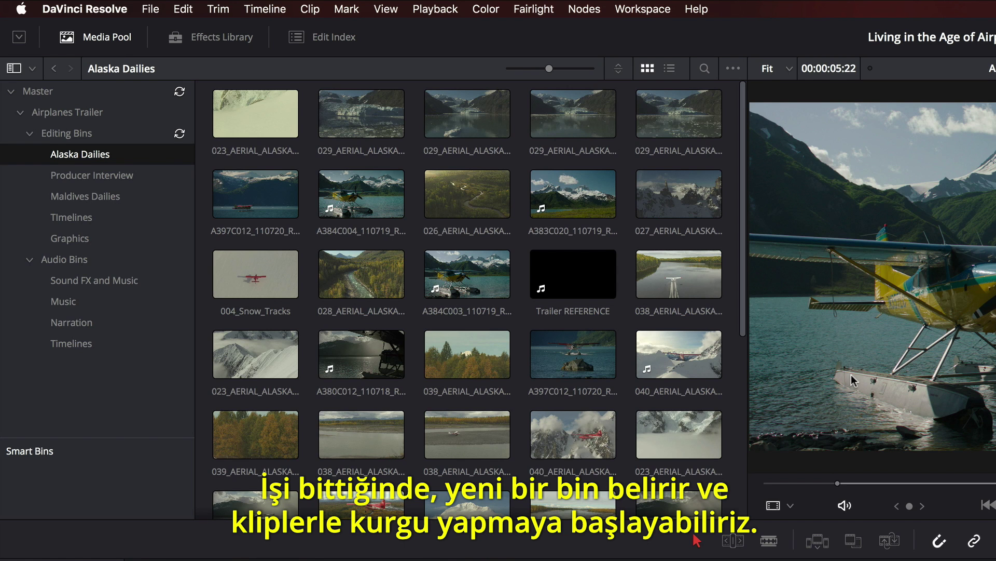
pyautogui.click(80, 133)
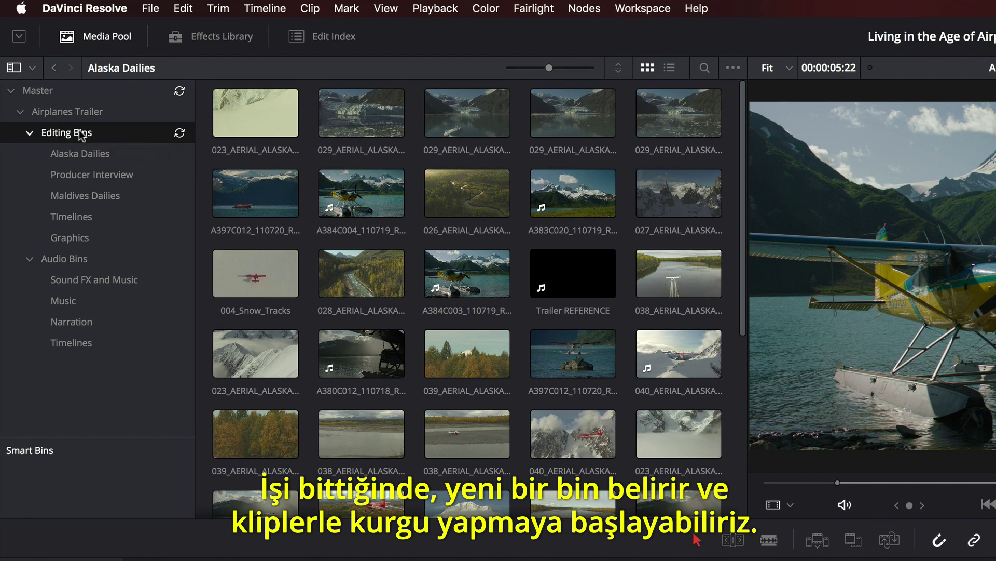
pyautogui.doubleClick(256, 196)
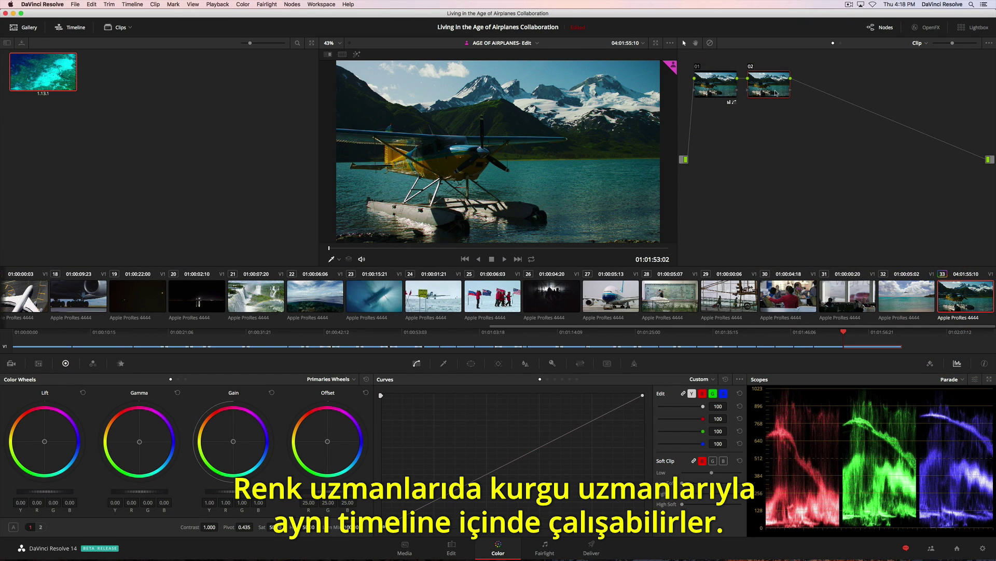
# Switch the curves to Hue Vs Hue and inspect the collaborator badges on the clip thumbnails.
pyautogui.click(548, 379)
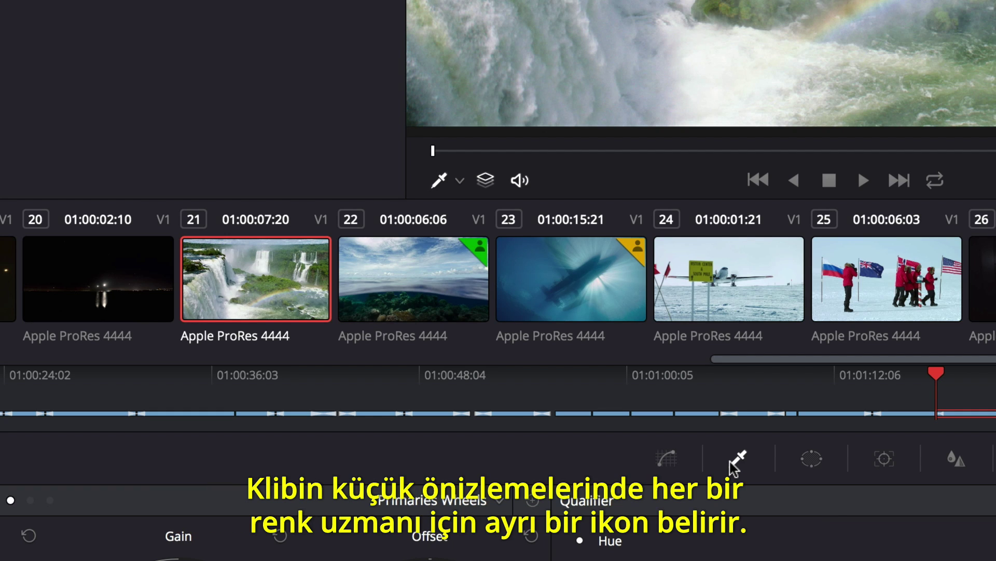
pyautogui.moveTo(633, 250)
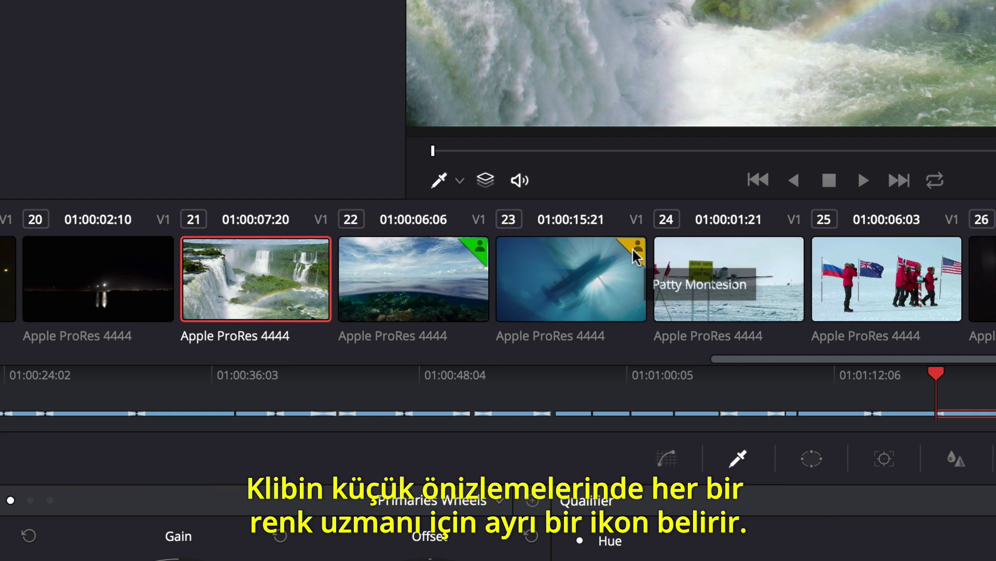
pyautogui.moveTo(479, 246)
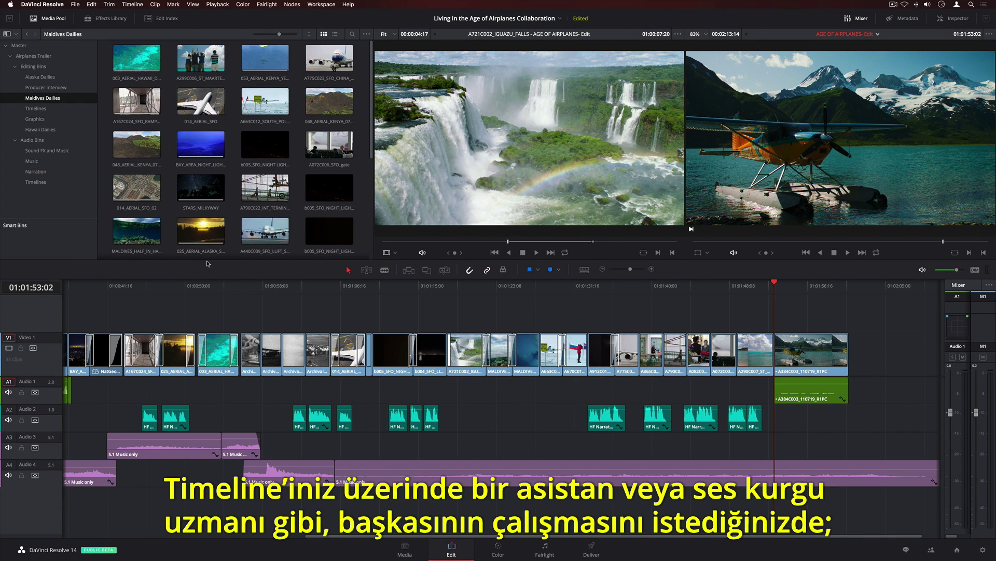
# Compare the second timeline in the Timelines bin with the current timeline.
pyautogui.click(53, 110)
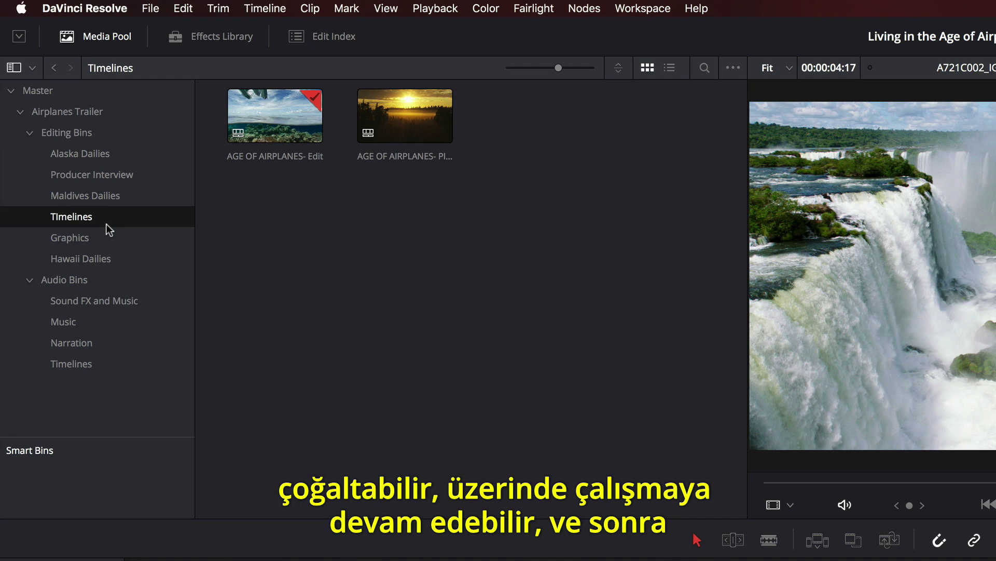
pyautogui.click(200, 59)
pyautogui.rightClick(200, 58)
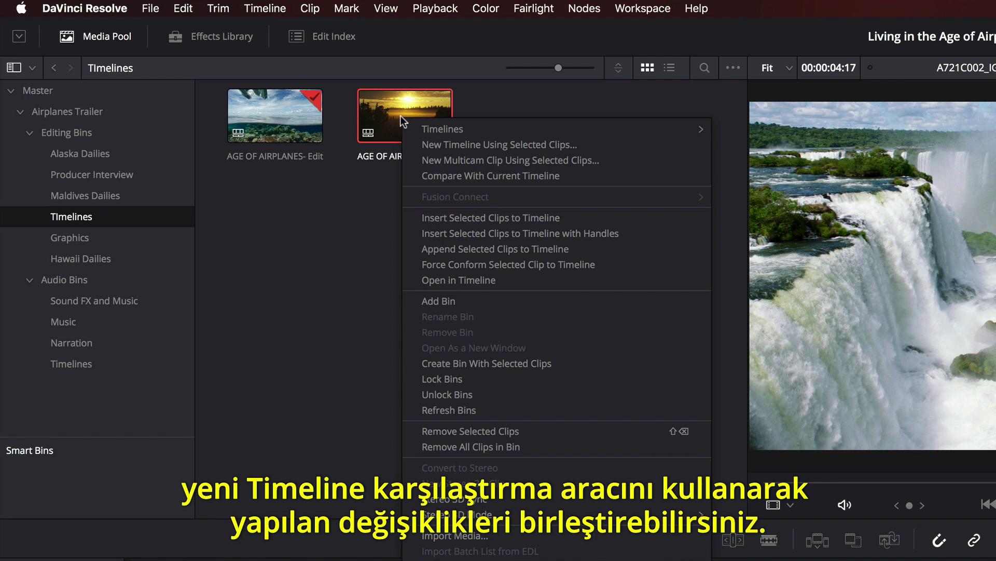
pyautogui.click(619, 176)
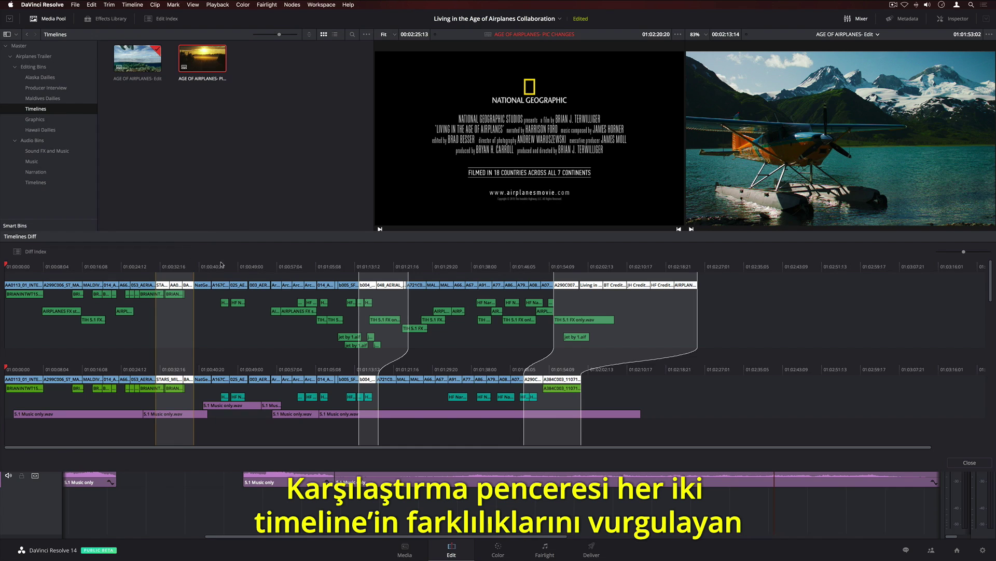
# Accept the PIC CHANGES ending-credits difference into the current timeline.
pyautogui.moveTo(286, 267); pyautogui.dragTo(592, 267)
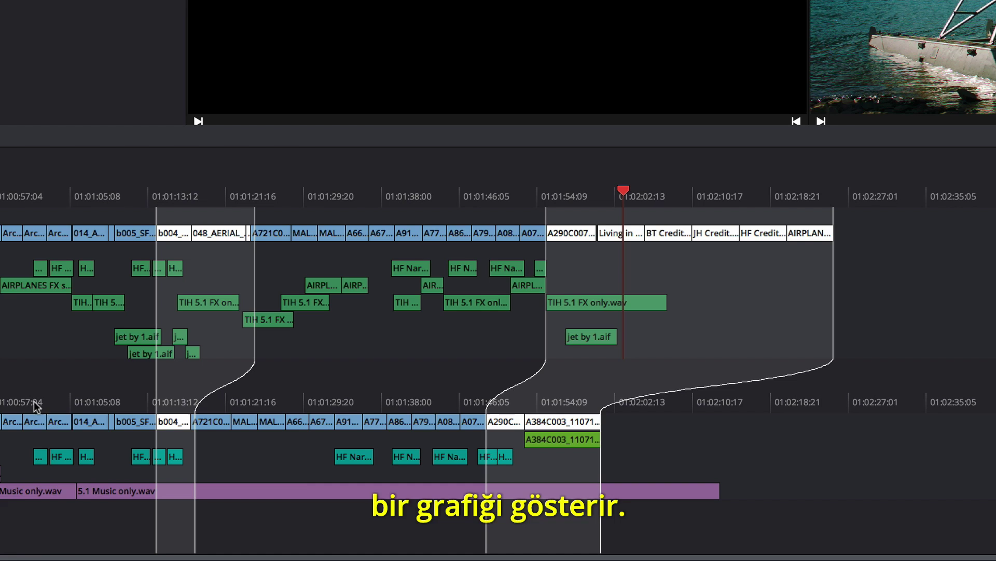
pyautogui.moveTo(395, 370); pyautogui.dragTo(571, 387)
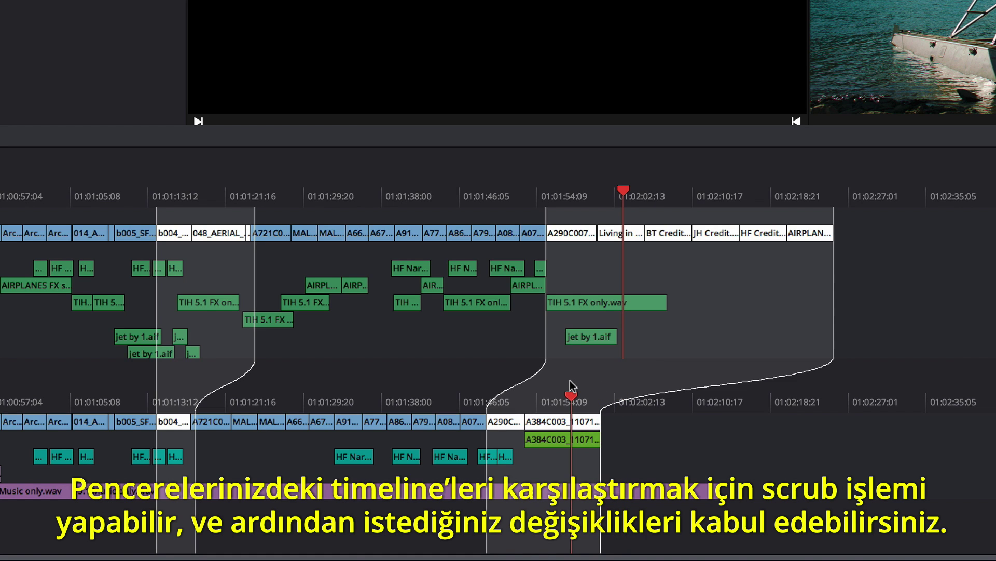
pyautogui.rightClick(689, 300)
pyautogui.click(801, 313)
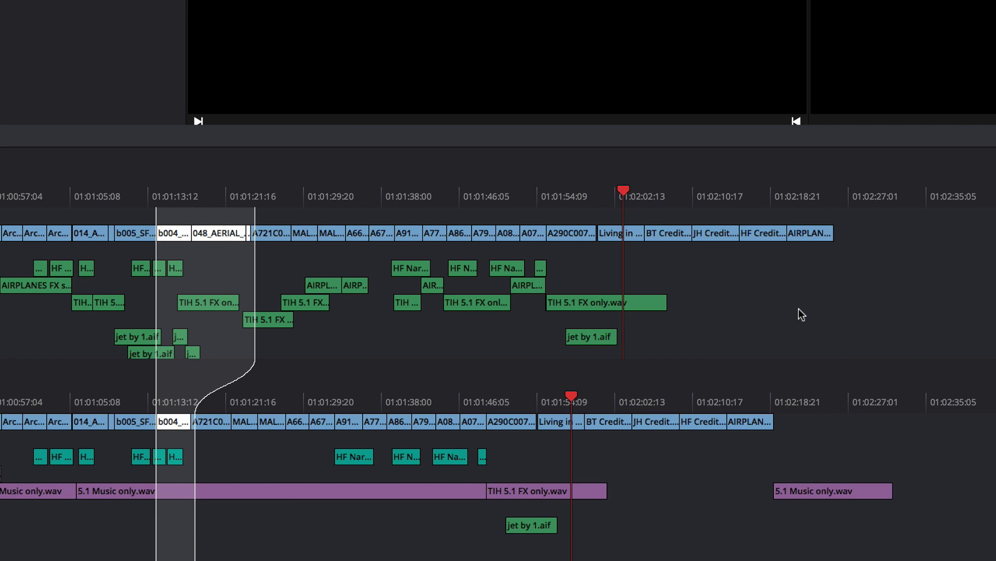